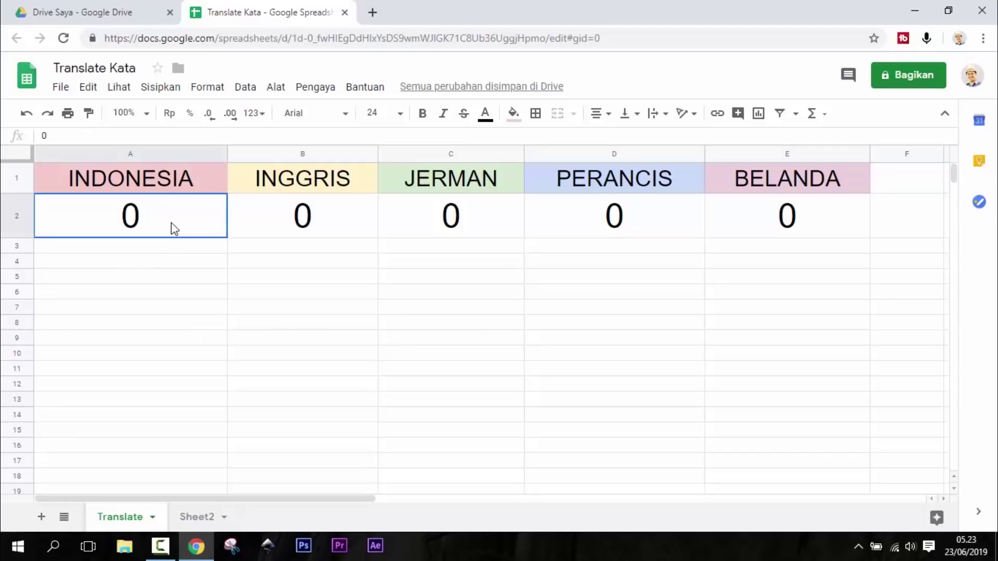
Step: Enter makan in A2 and review the INGGRIS, JERMAN, PERANCIS and BELANDA header cells
text(makan)
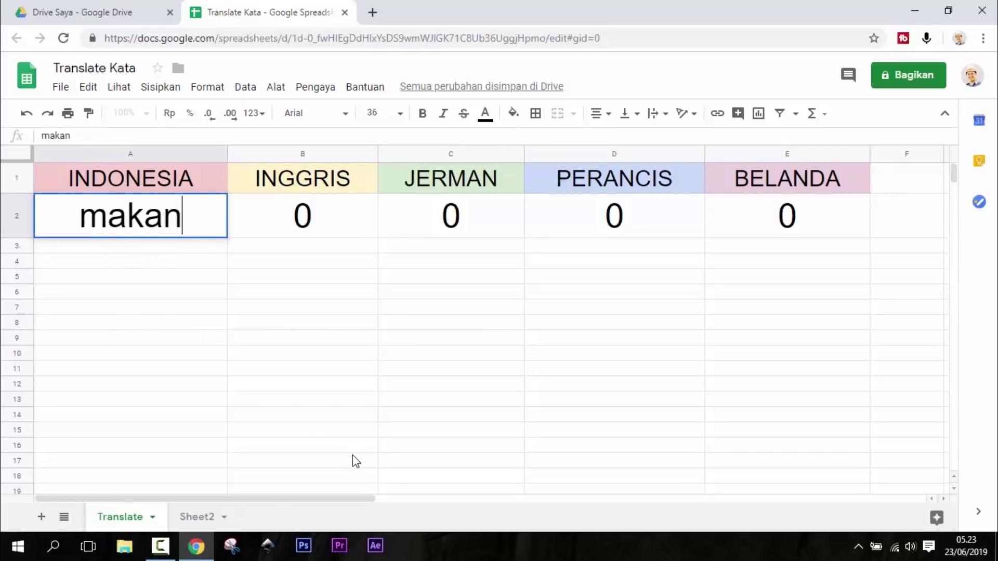
key(Return)
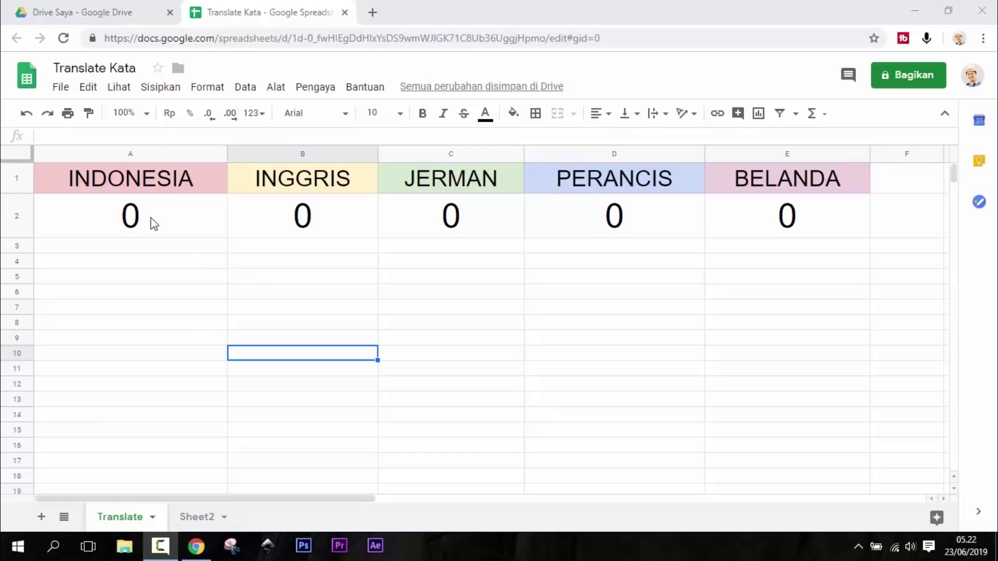
click(157, 234)
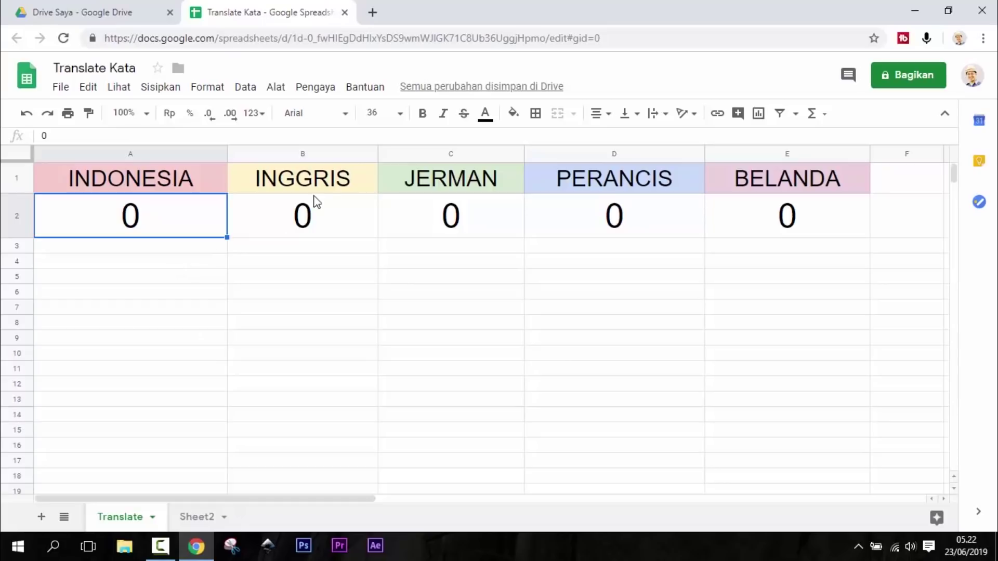
click(331, 186)
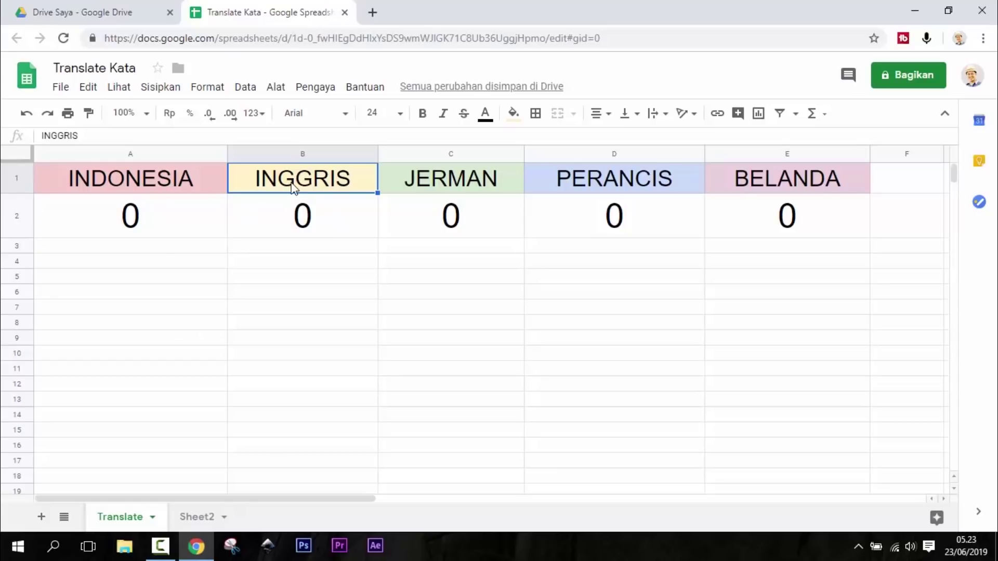
click(482, 183)
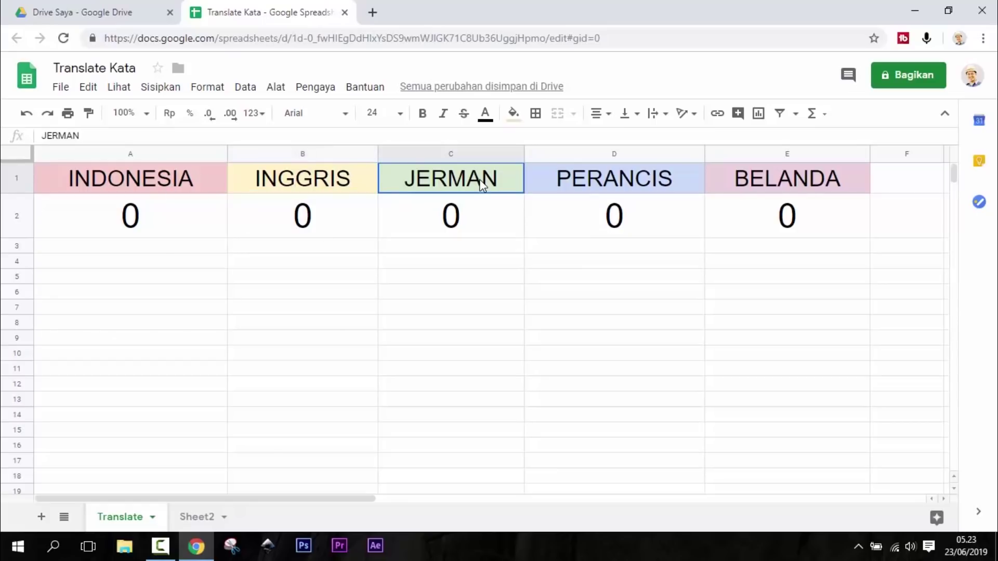
click(614, 182)
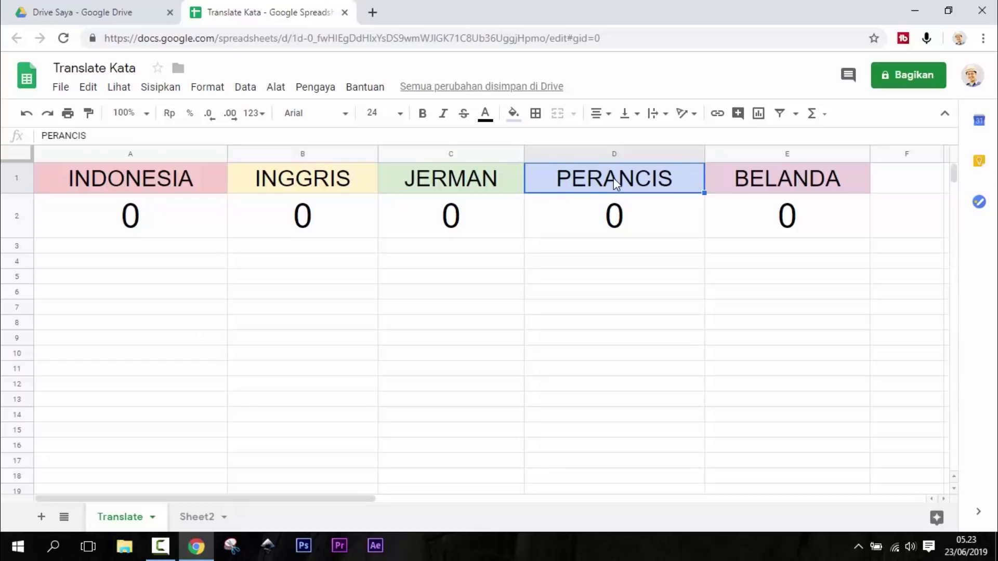
click(809, 179)
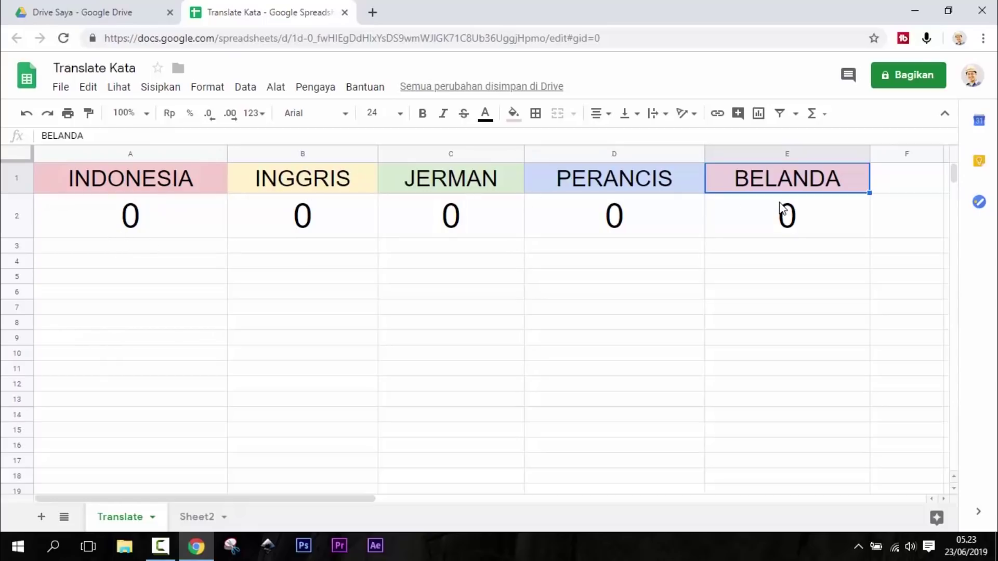
Step: Re-enter makan in A2, then replace it with menyanyi to see new translations
click(171, 230)
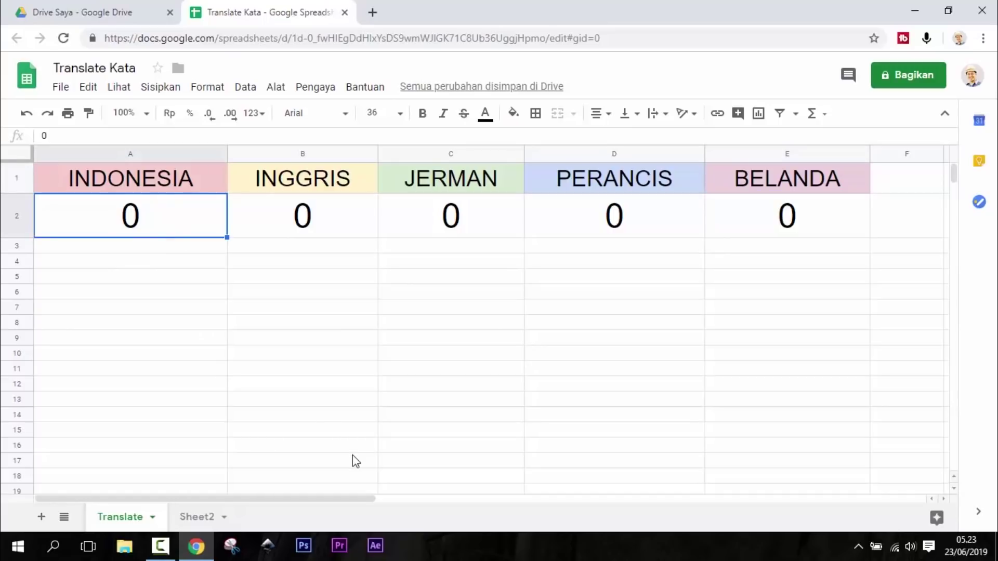
text(makan)
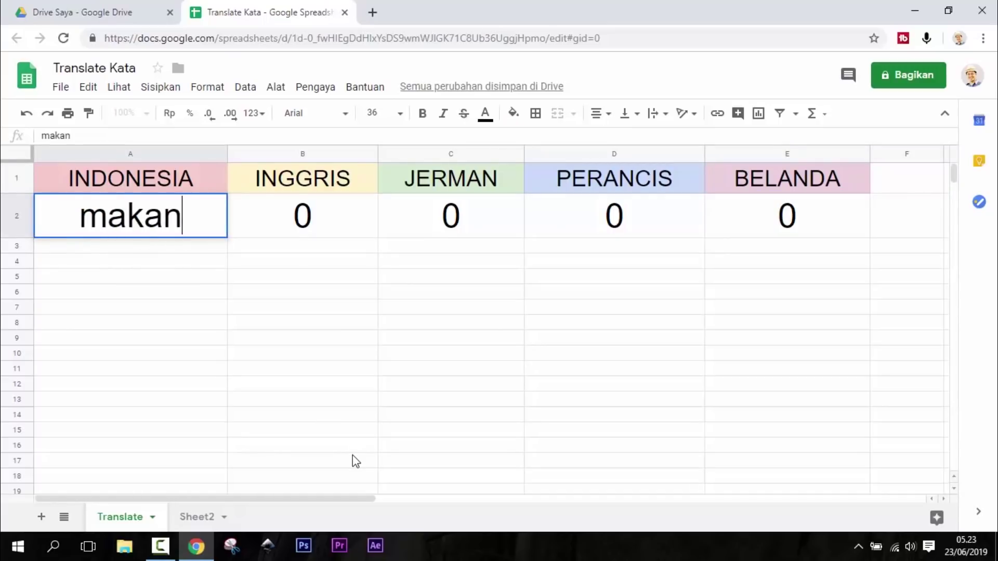
key(Return)
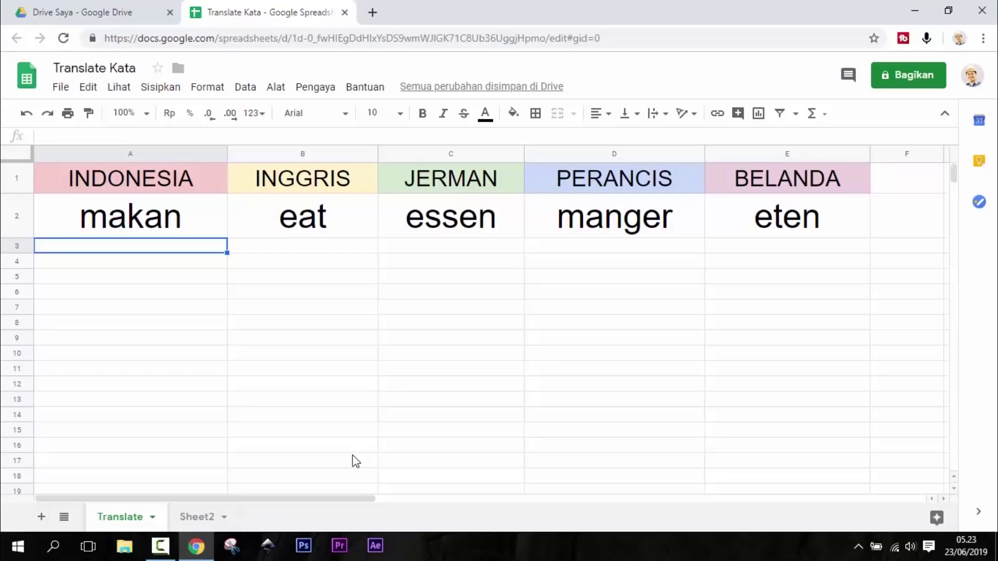
key(Up)
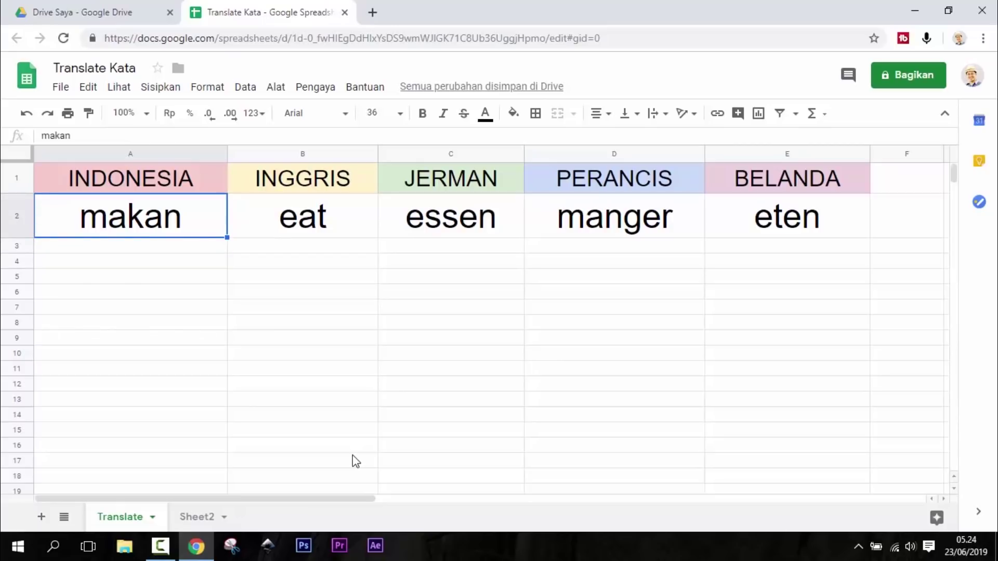
text(yanyi)
key(Return)
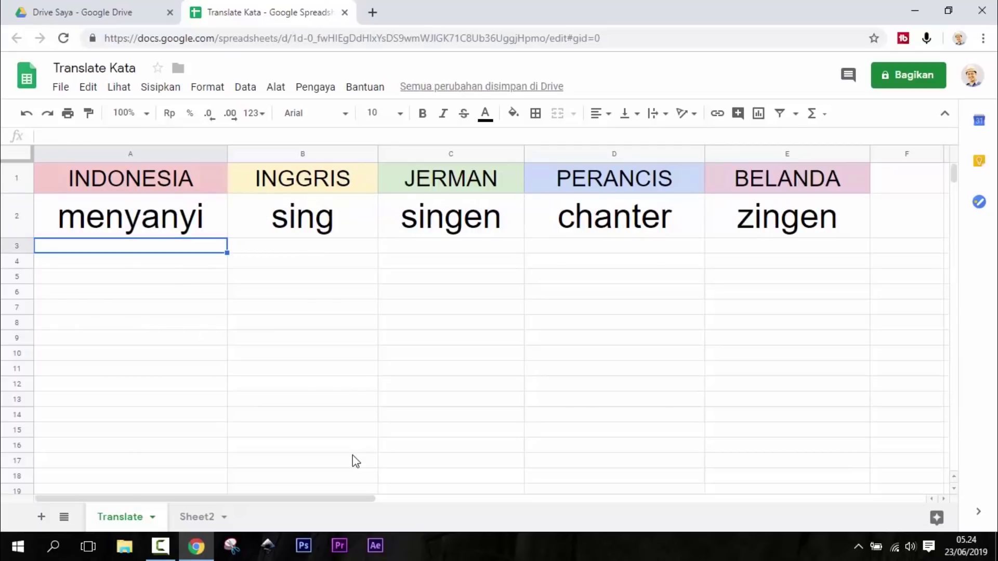
Step: Change A2 to 'saya menyanyi' so row 2 translates the whole phrase
key(Up)
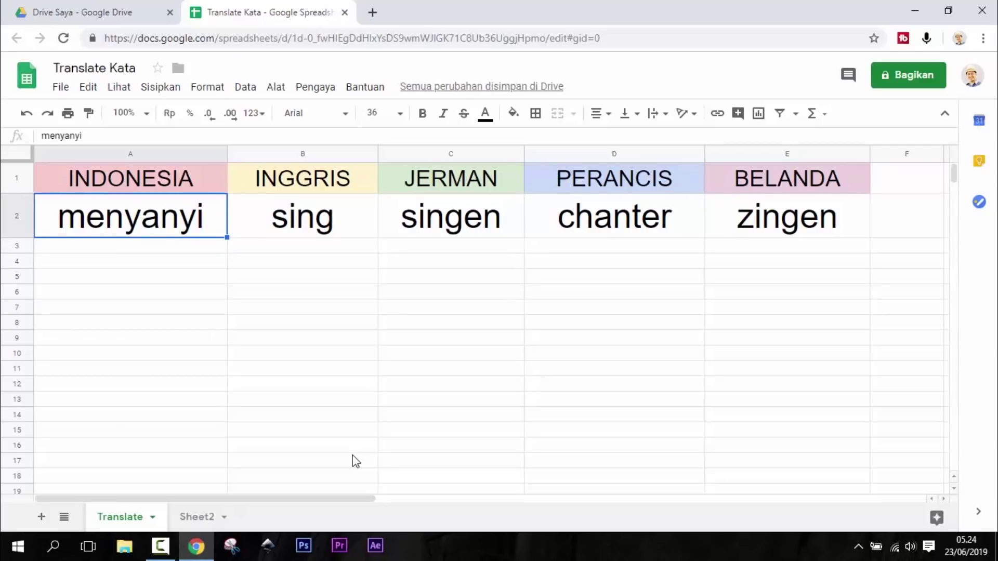
text(sa)
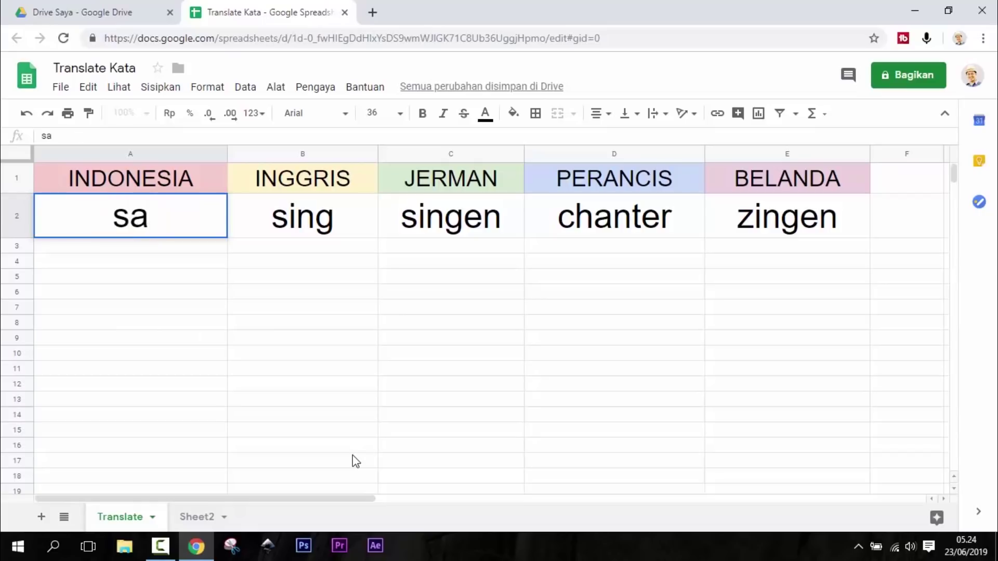
text(ya menyanyi)
key(Return)
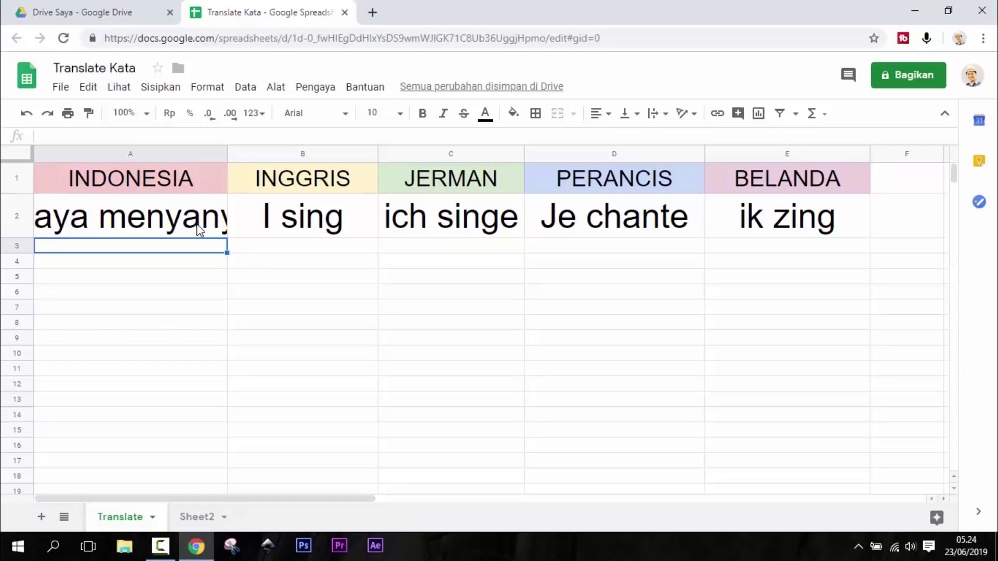
click(198, 229)
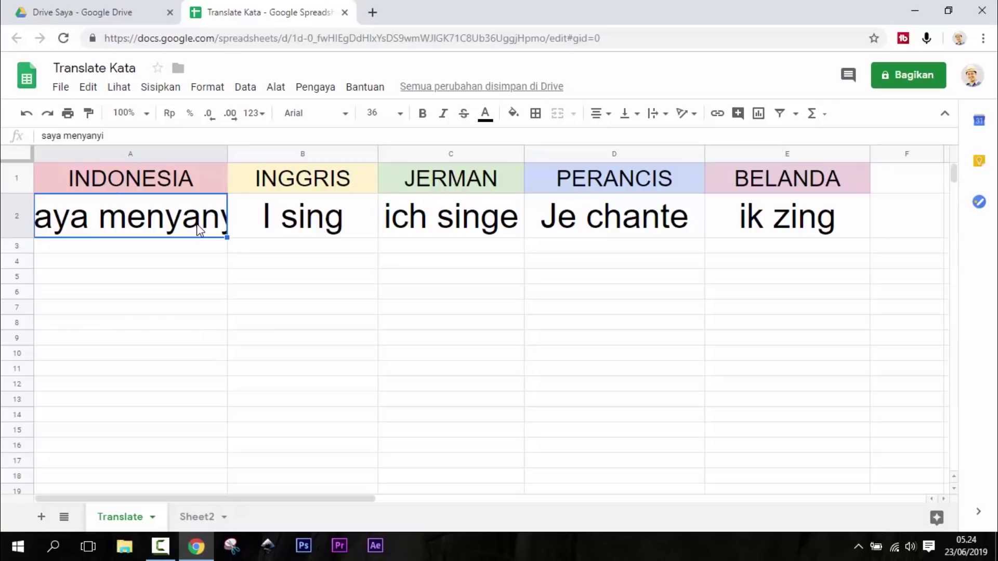
Step: From Google Drive's Baru menu, create a new blank Google Spreadsheet
mouse_move(302, 154)
click(83, 15)
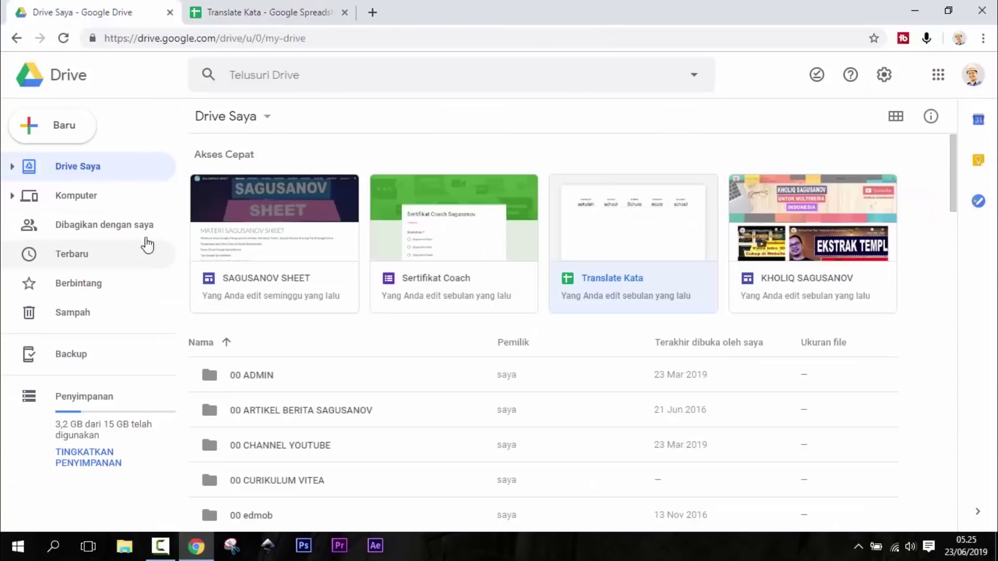
click(69, 133)
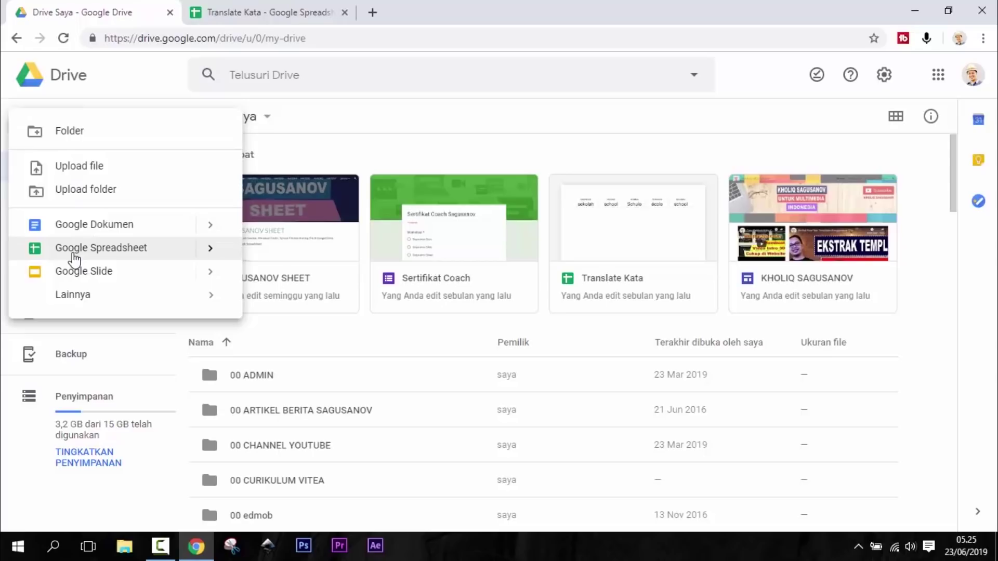
click(74, 254)
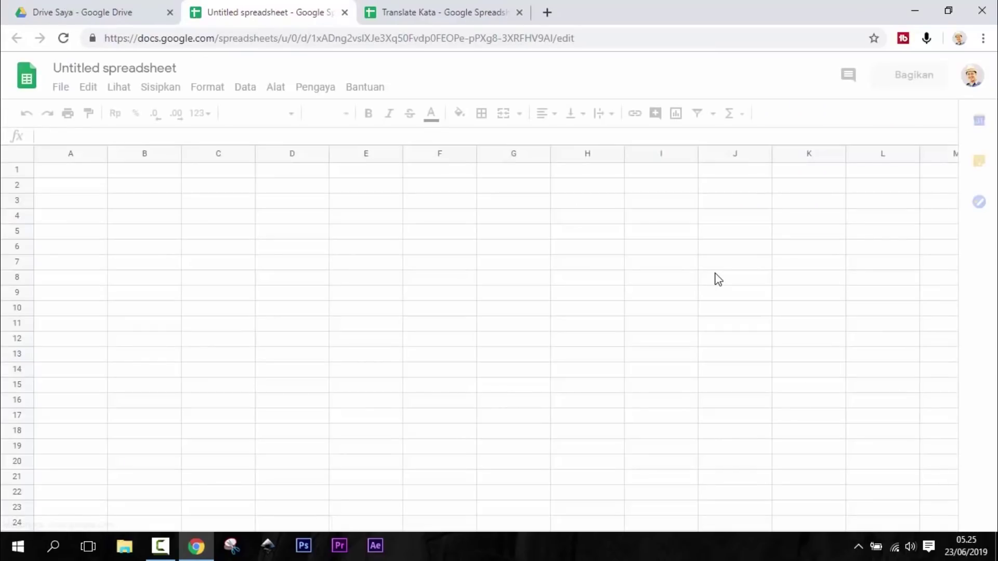
Step: Change the 'Untitled spreadsheet' title to 'Translate Kata'
click(119, 69)
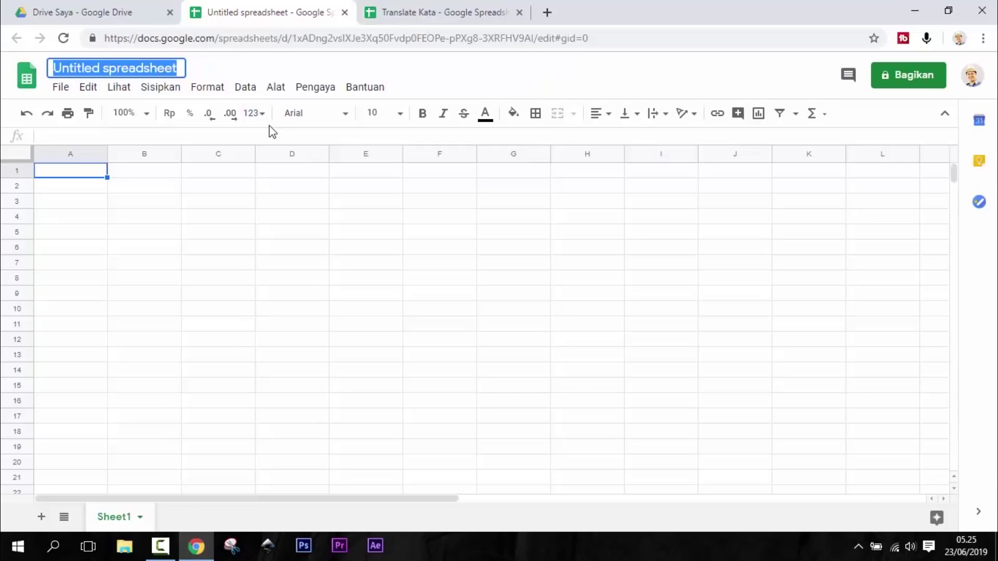
text(Tra)
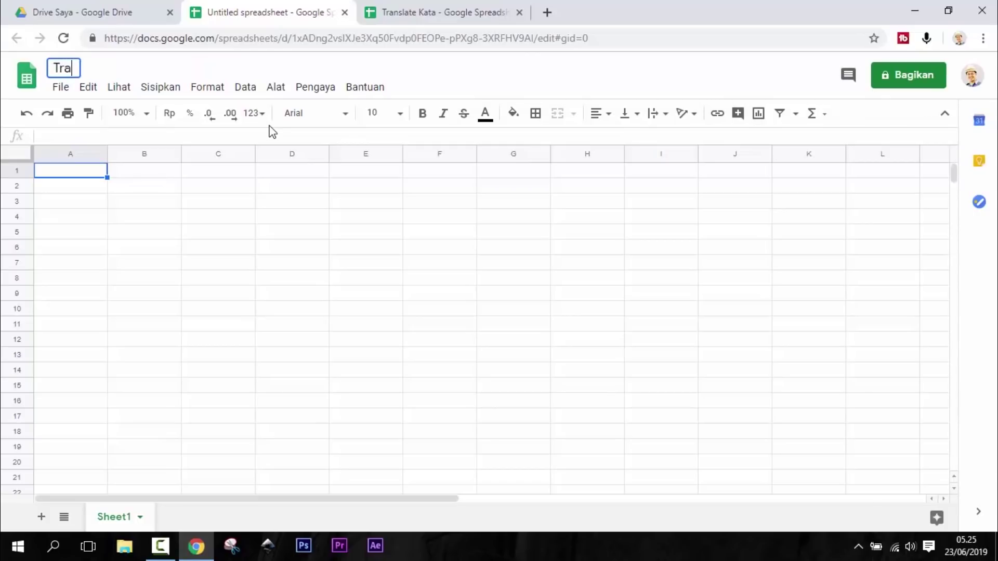
text(nslate Kata)
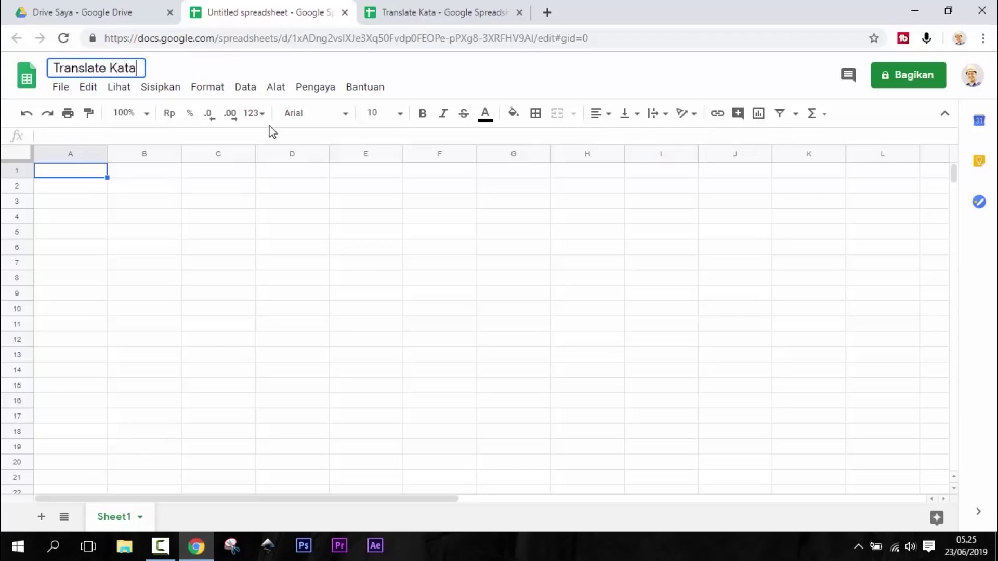
click(139, 202)
click(93, 174)
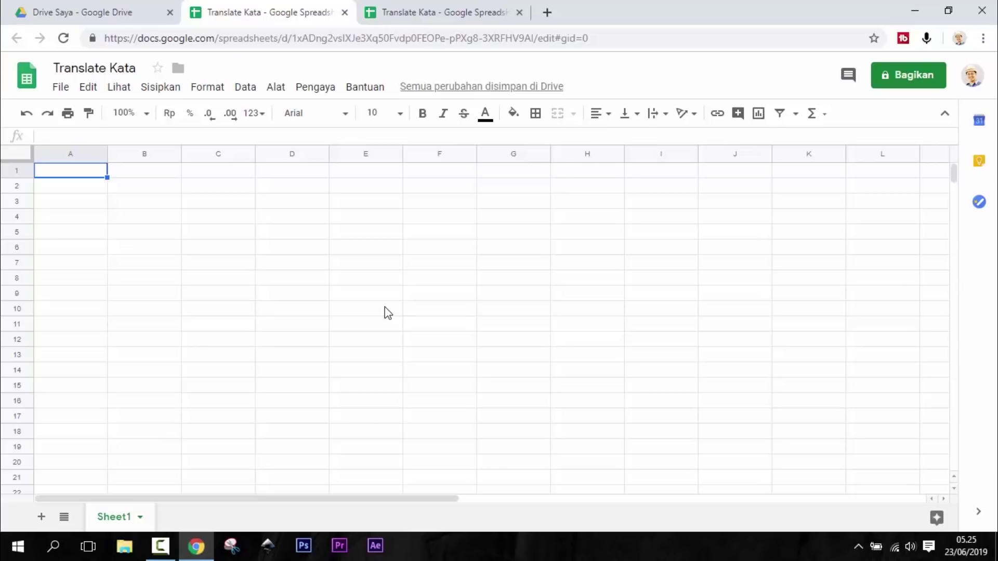
Step: Type the headers INDONESIA, INGGRIS, BELANDA and JERMAN across cells A1 to D1
text(INDONESIA)
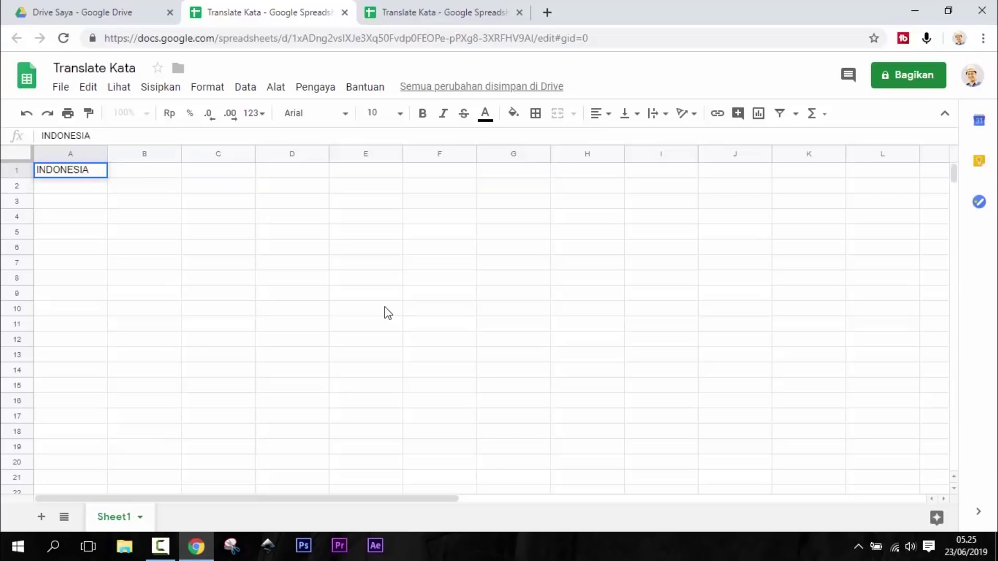
key(Tab)
text(IN)
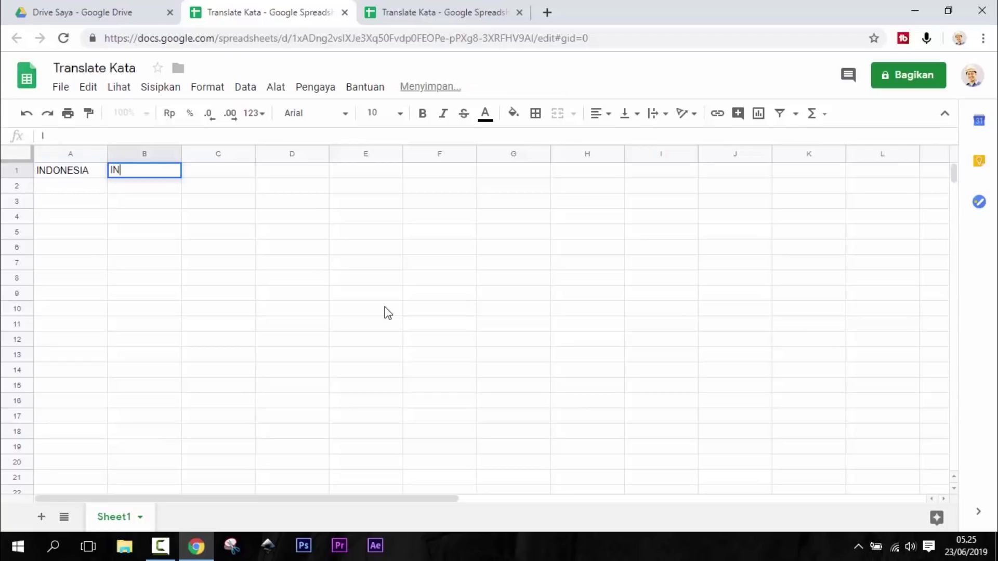
text(GGRIS)
key(Tab)
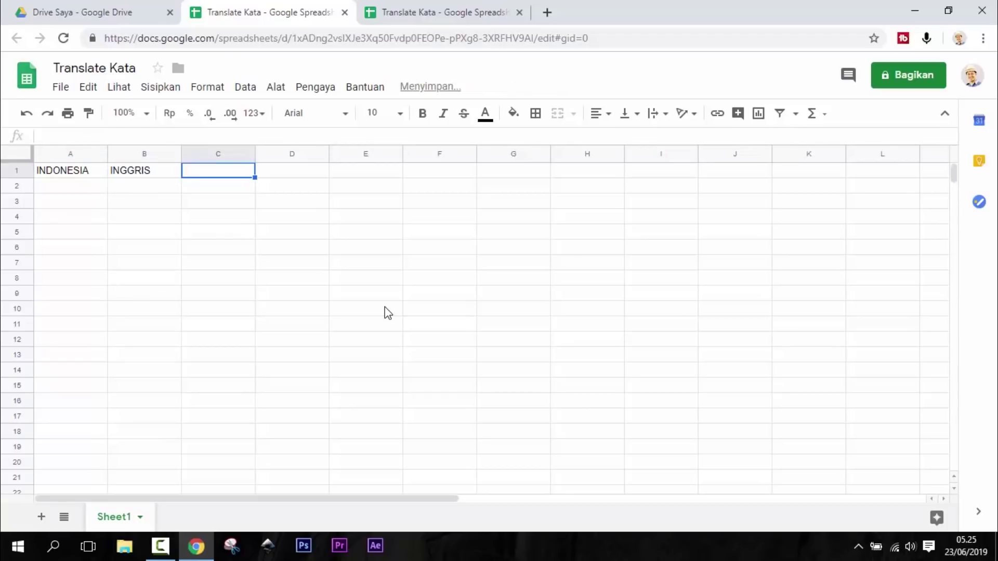
text(BEA)
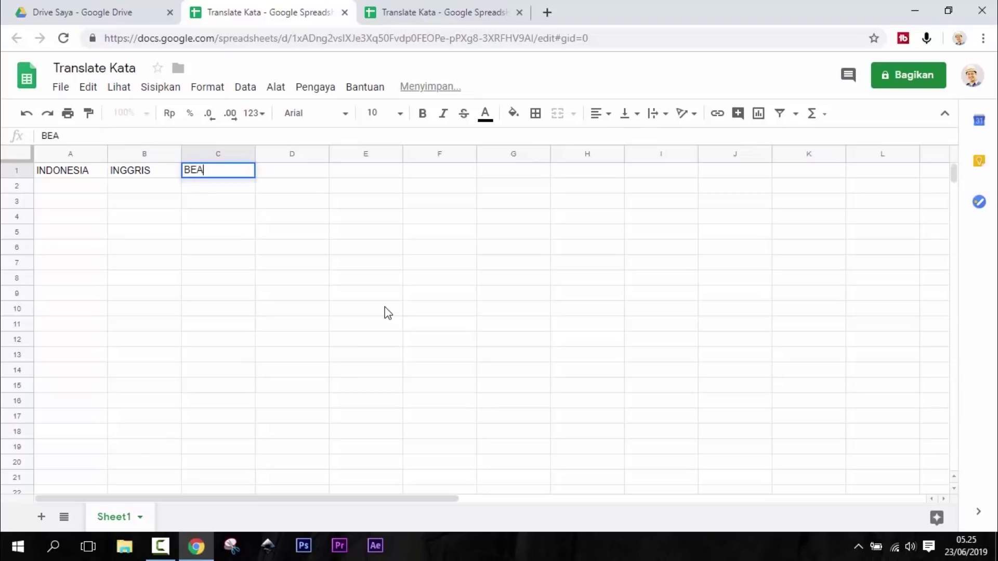
key(BackSpace)
text(LANDA)
key(Tab)
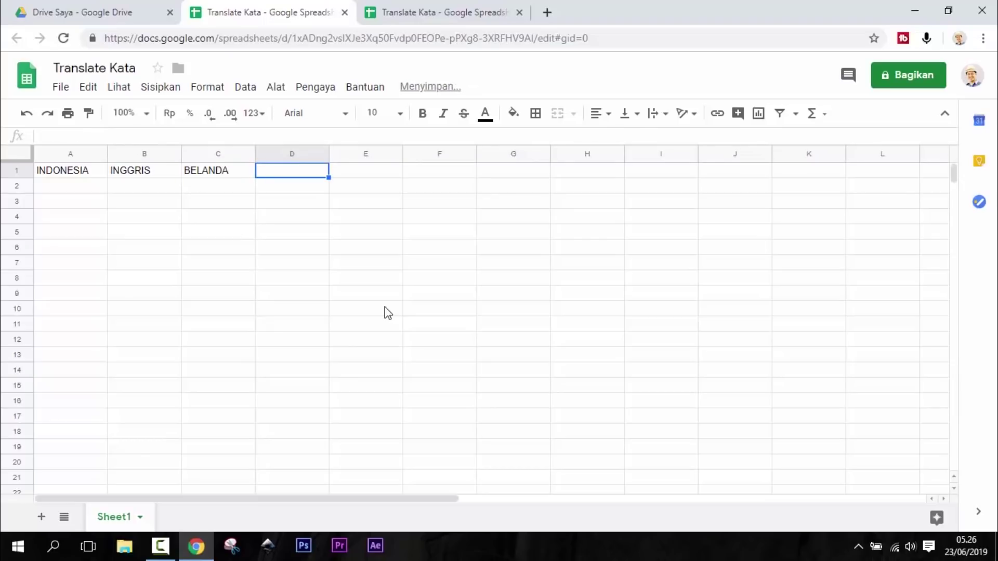
text(JERMAN)
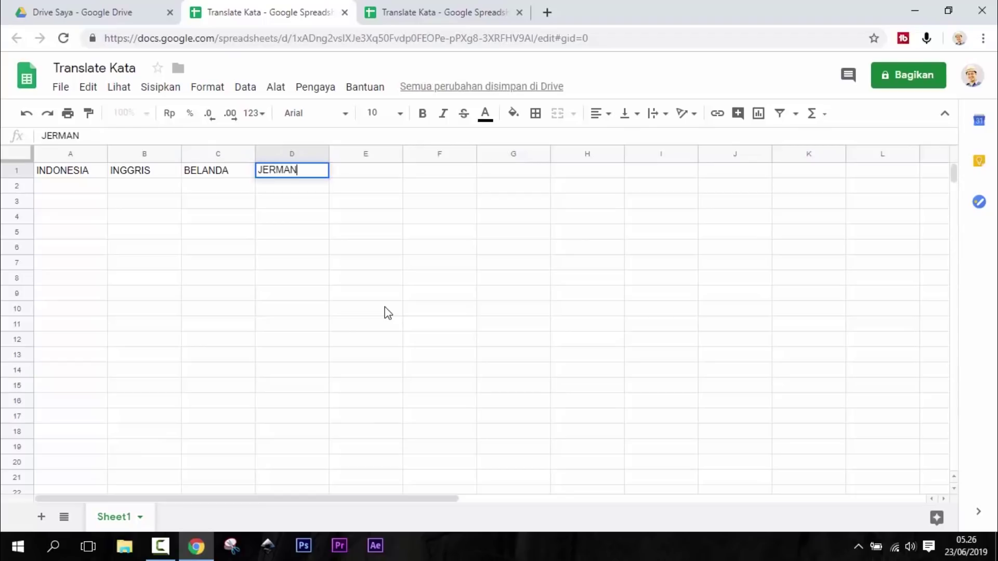
key(Left)
key(Left)
key(Left)
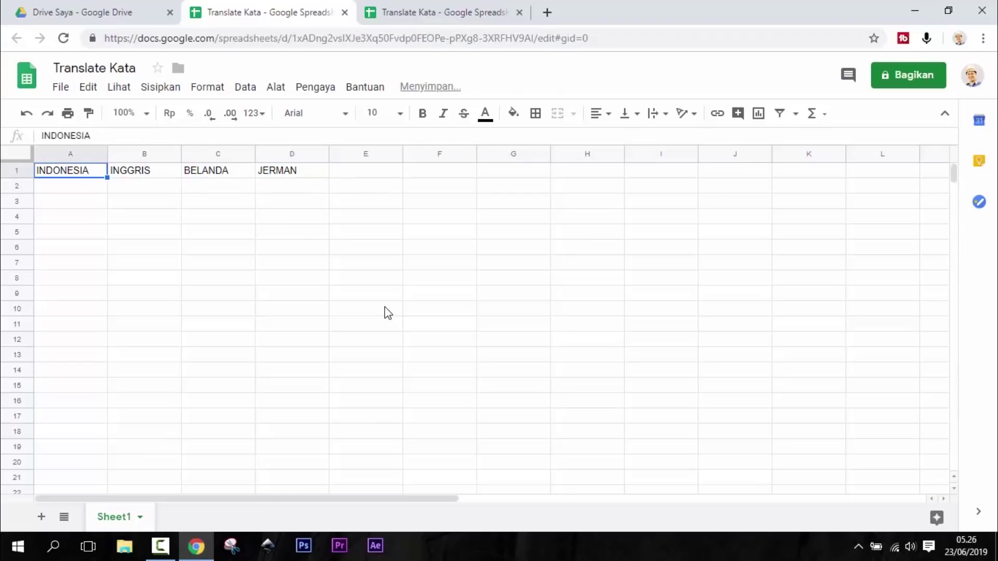
Step: Set cells A1:D2 to font size 24
drag(315, 196, 52, 177)
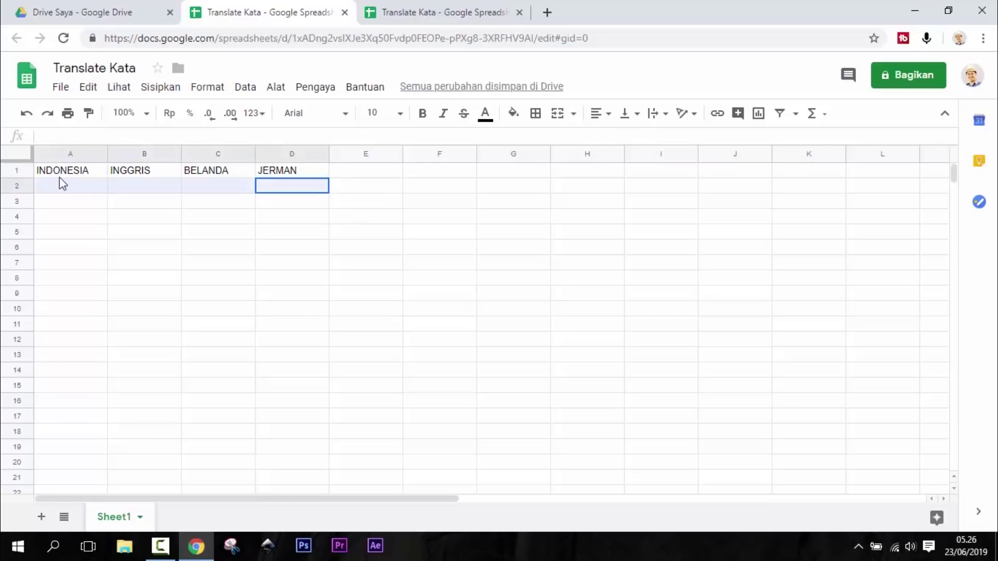
click(400, 114)
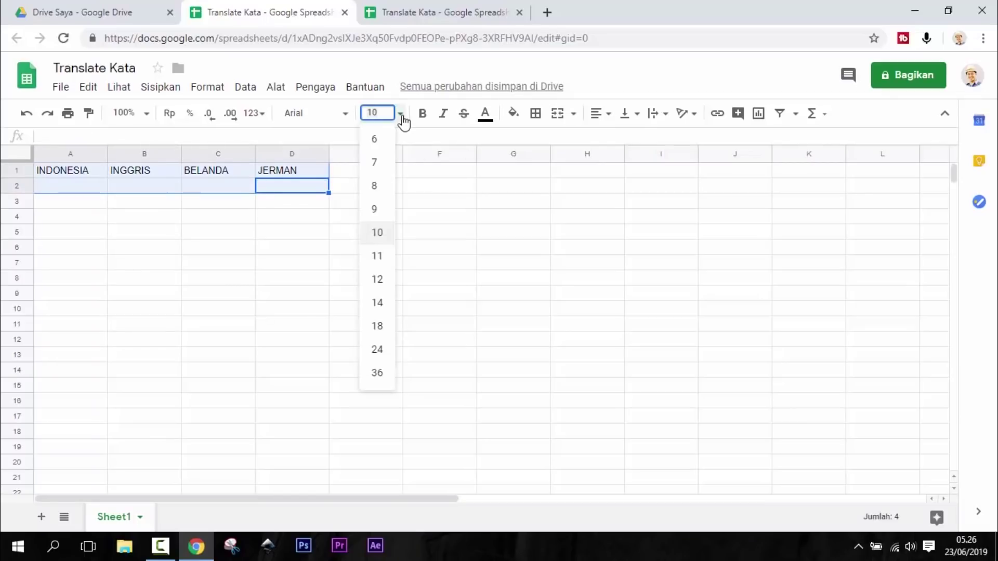
click(379, 349)
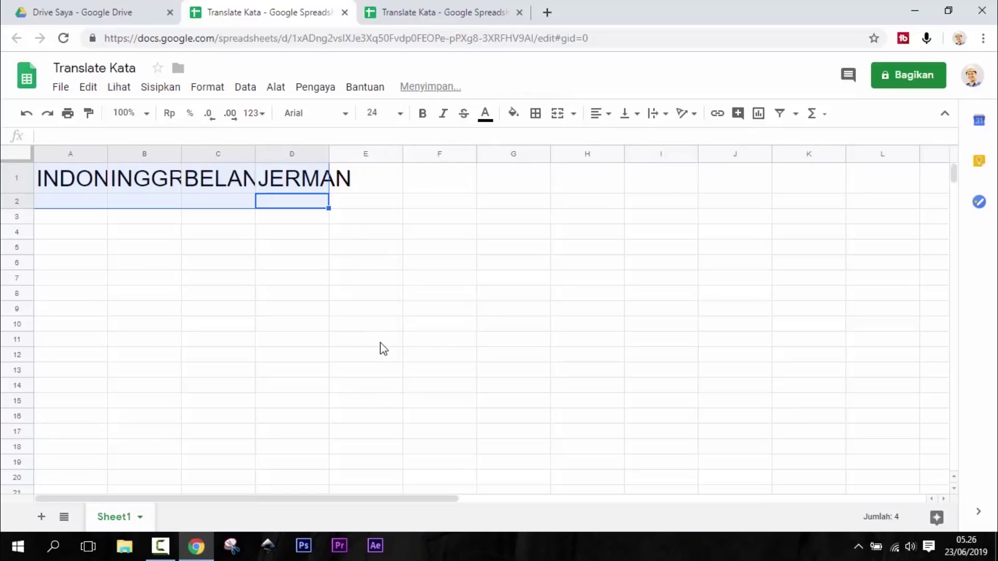
click(382, 246)
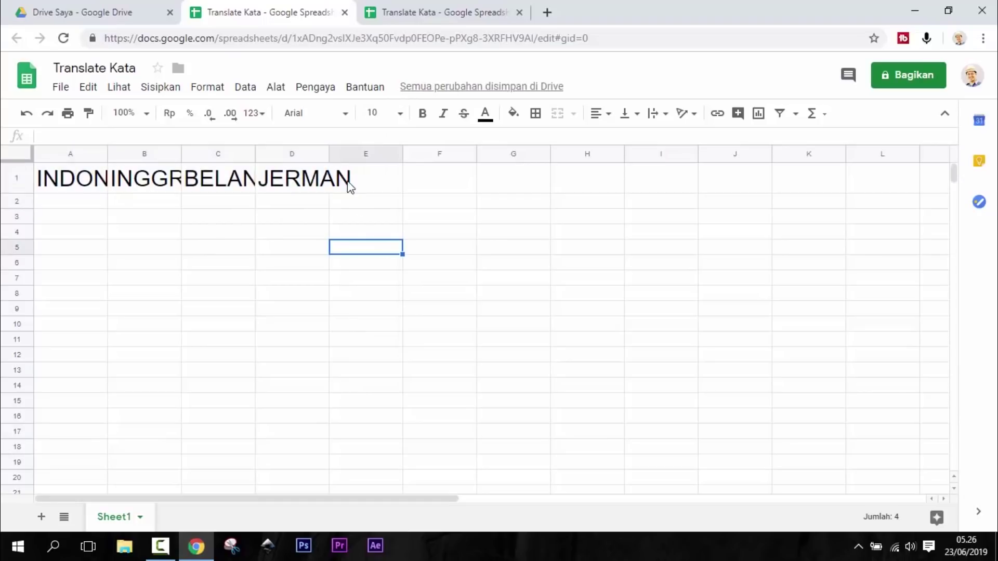
Step: Auto-fit columns A to D so INDONESIA, INGGRIS, BELANDA and JERMAN show fully
drag(328, 149, 354, 148)
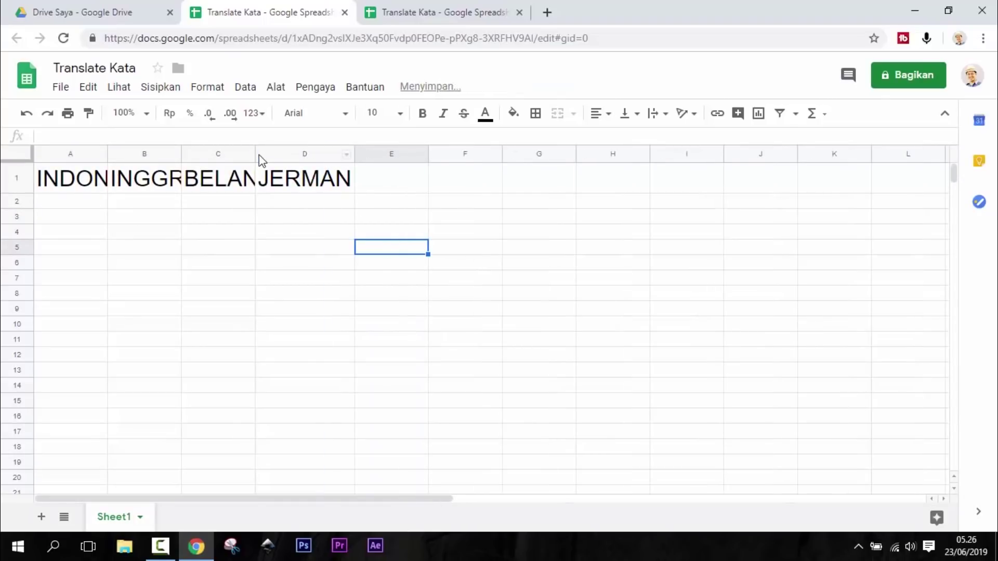
click(258, 154)
double_click(256, 154)
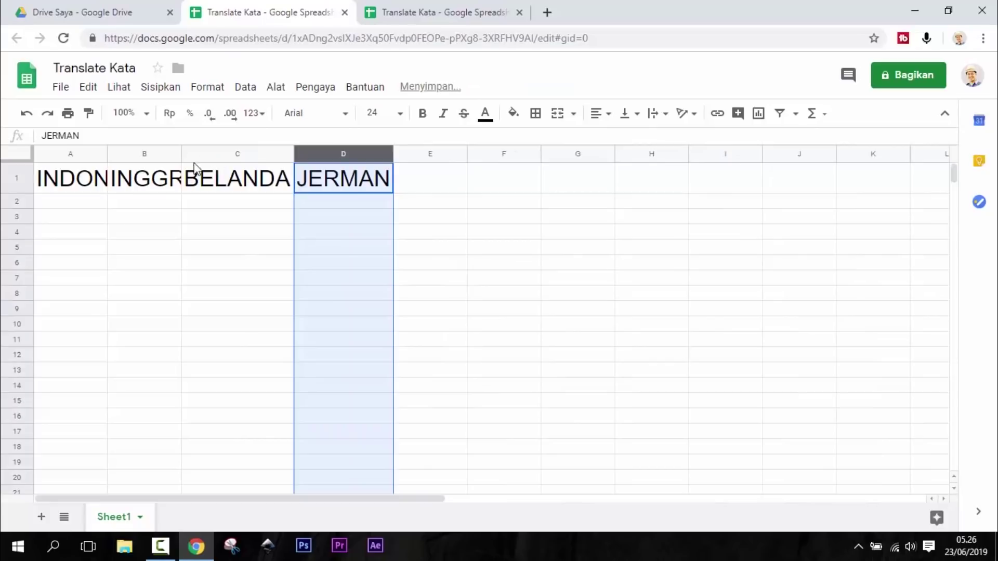
double_click(182, 154)
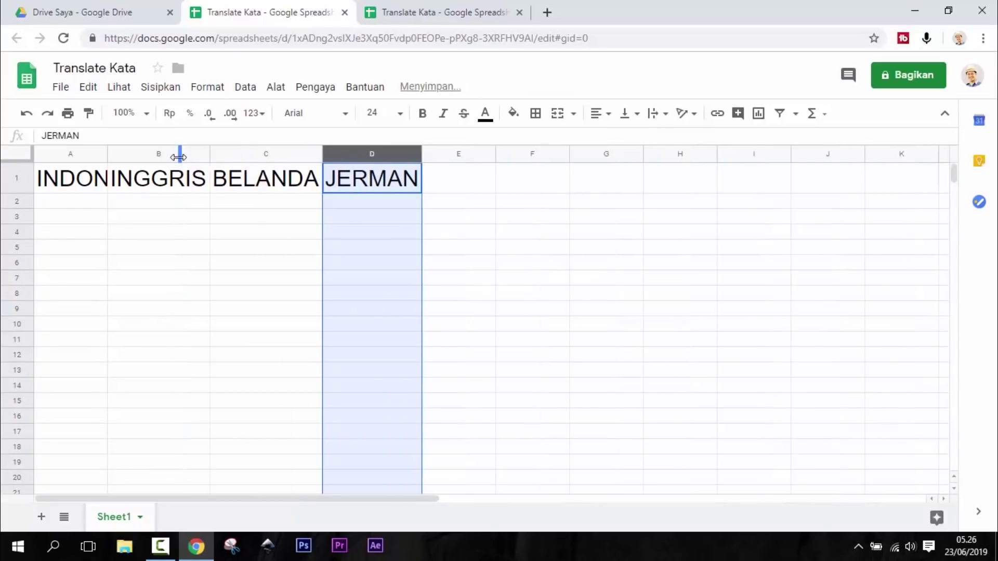
double_click(107, 154)
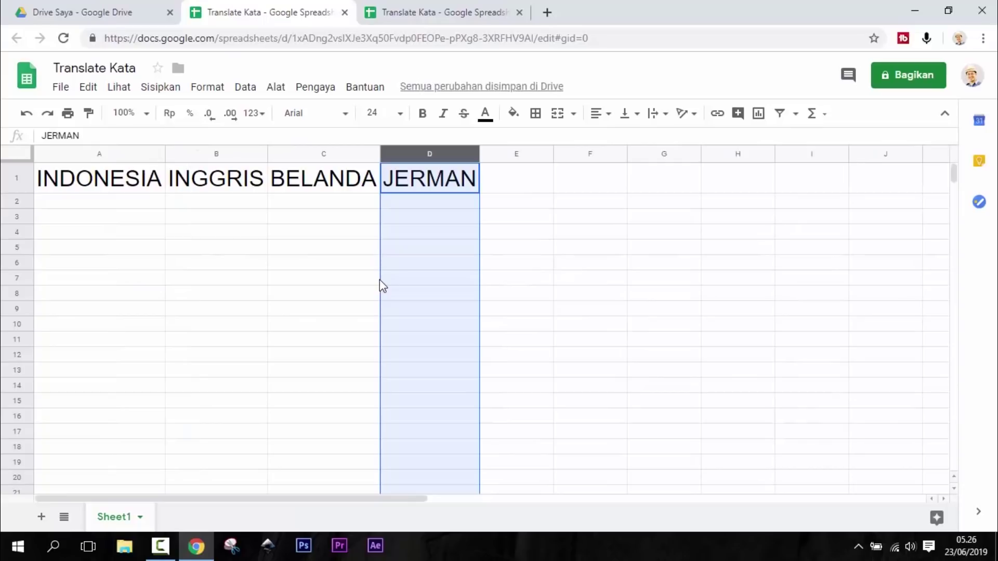
click(320, 280)
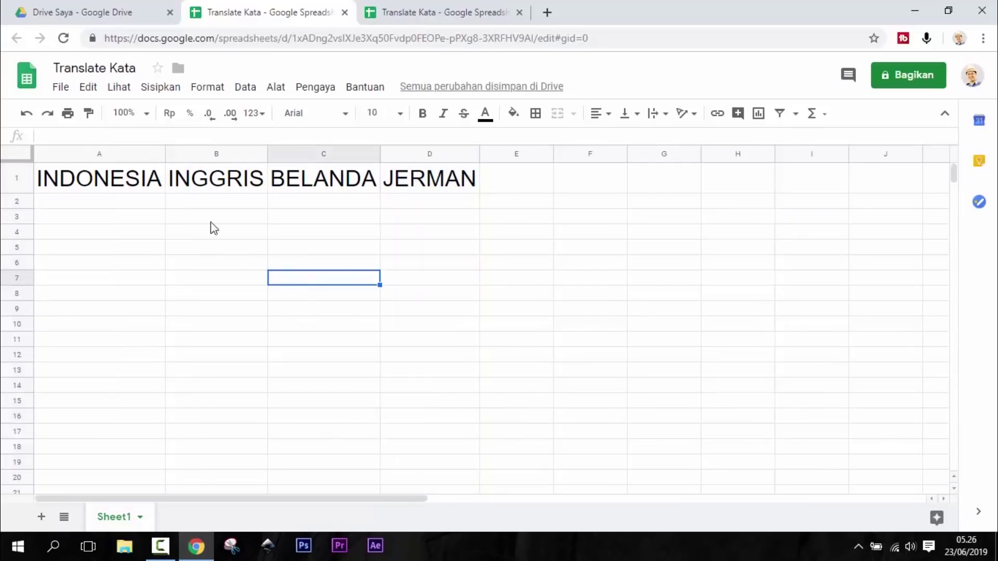
Step: Enter 'Makan' in A2, correcting the mistyped capitalisation
click(144, 205)
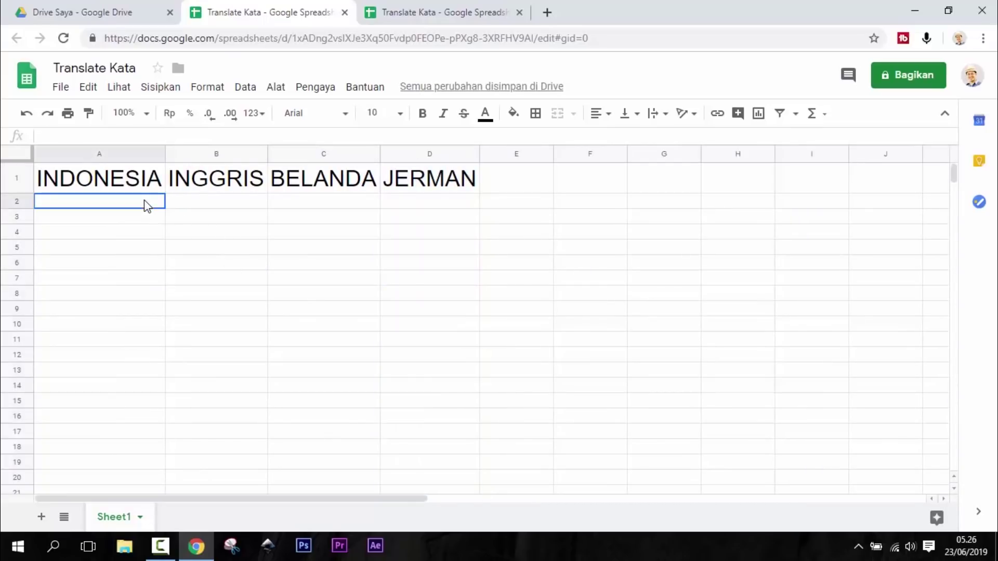
click(217, 206)
click(342, 216)
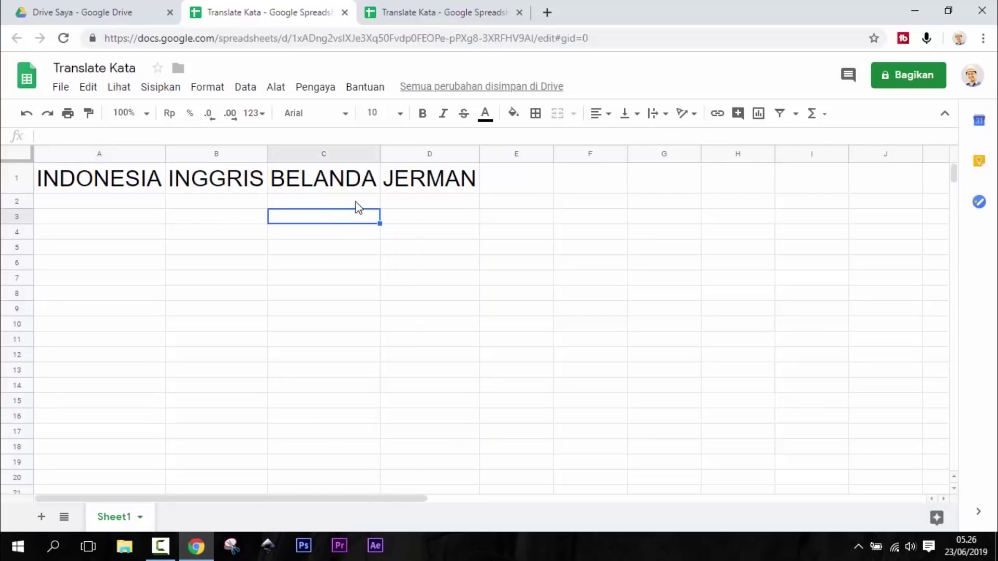
click(357, 205)
click(426, 204)
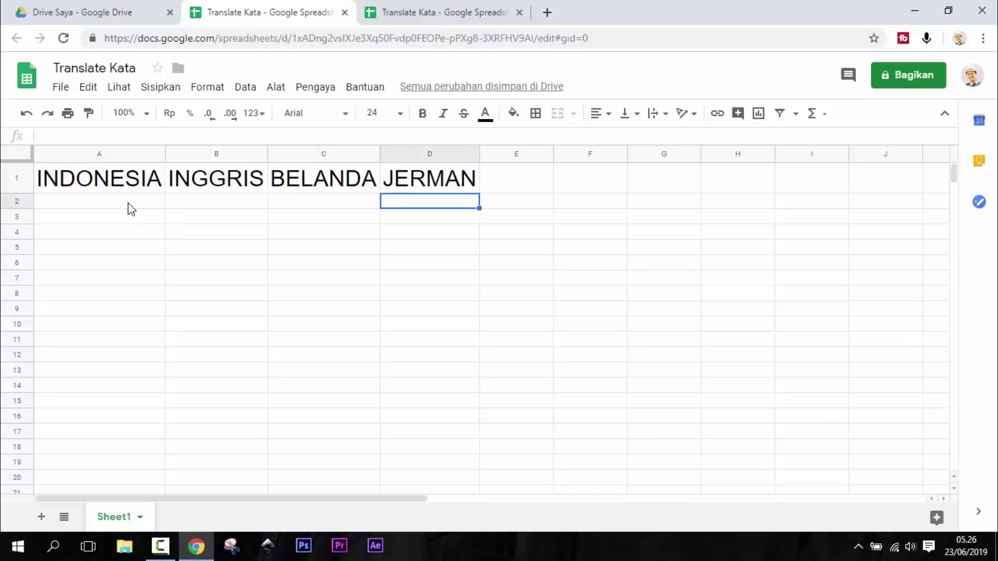
click(131, 207)
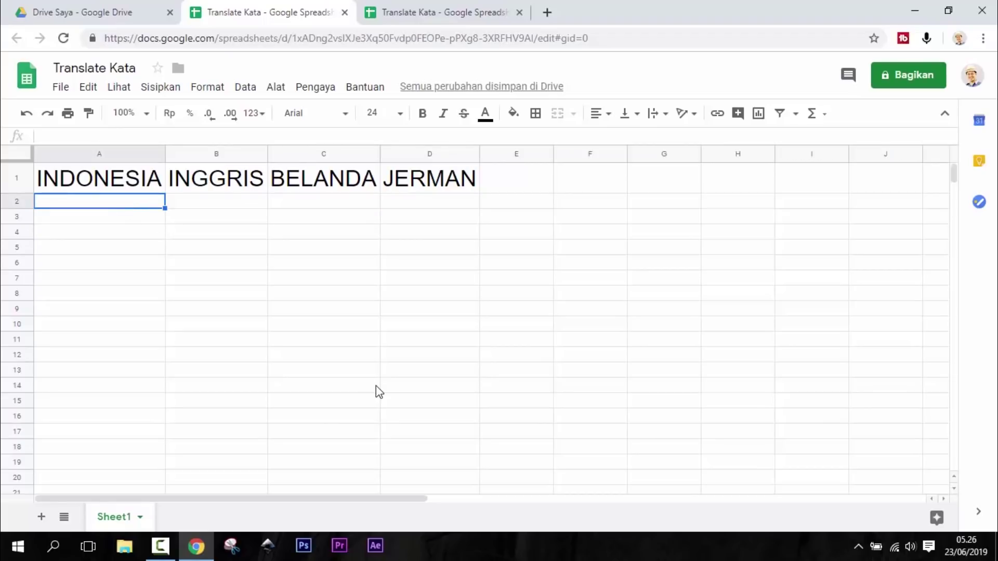
text(mAKAN)
key(BackSpace)
key(BackSpace)
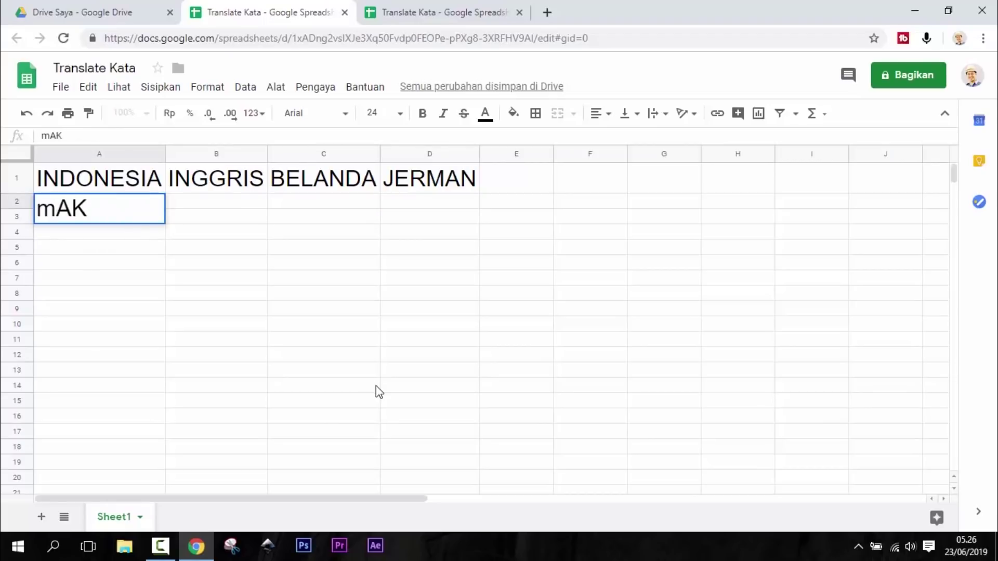
key(BackSpace)
key(BackSpace)
key(BackSpace)
text(Makan)
key(Return)
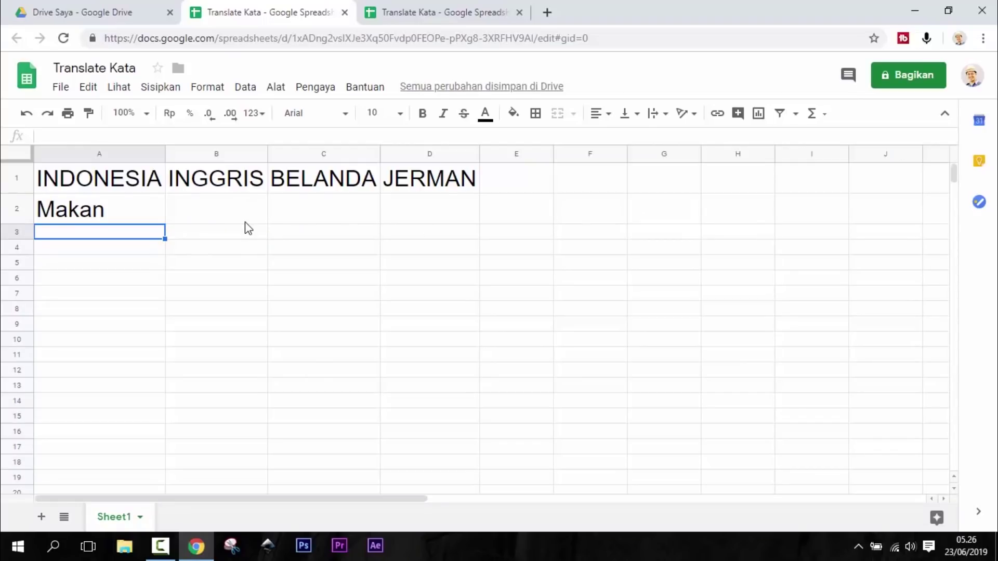
click(233, 214)
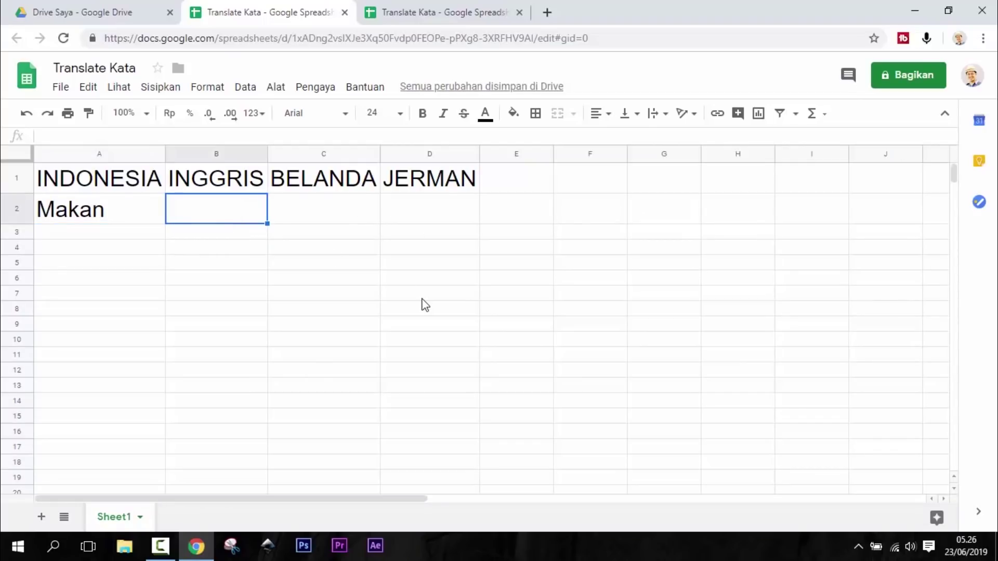
Step: Enter =GOOGLETRANSLATE(a2;"in";"en") in B2 so it shows Eat
text(=)
text(goo)
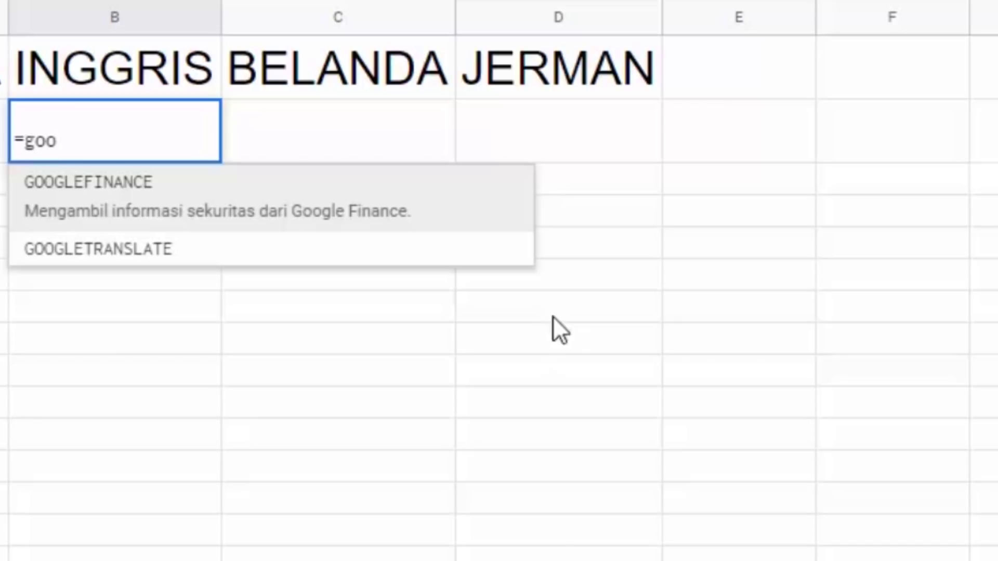
click(159, 255)
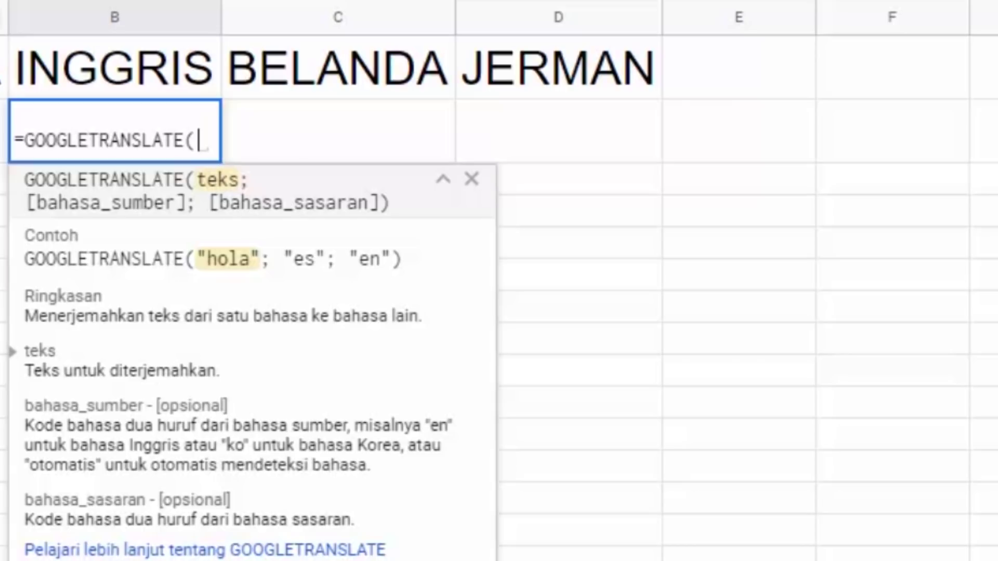
text(a2)
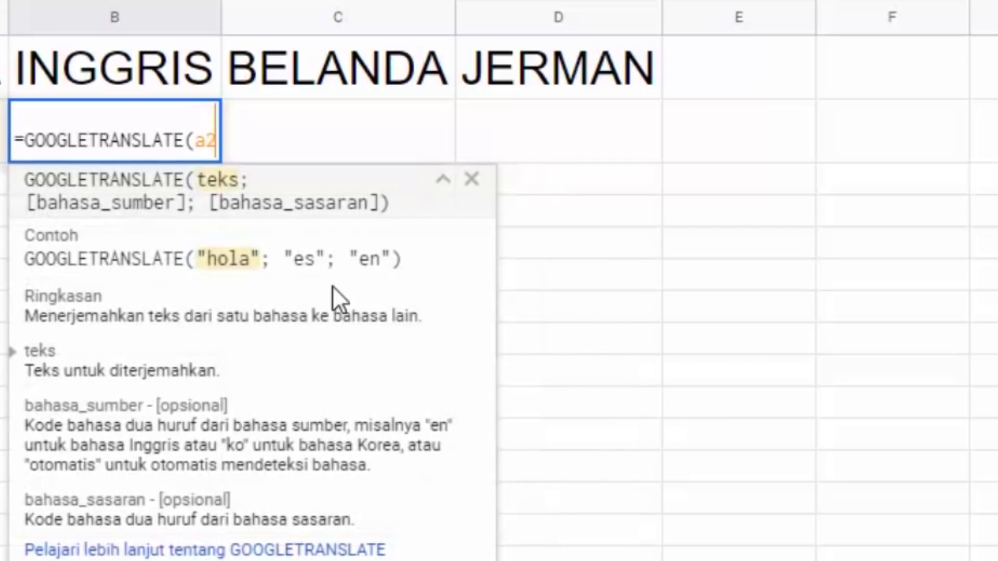
text(; )
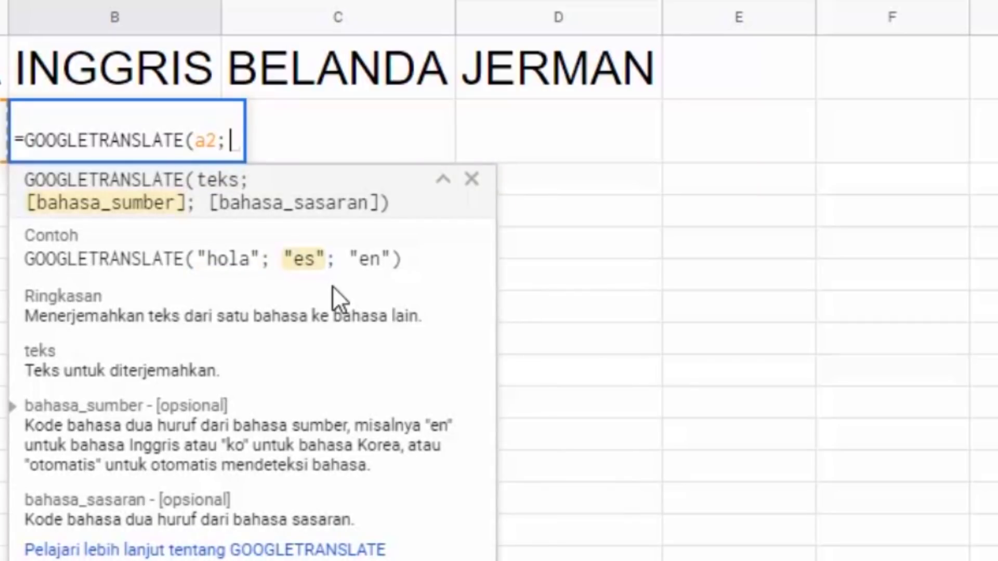
text(in)
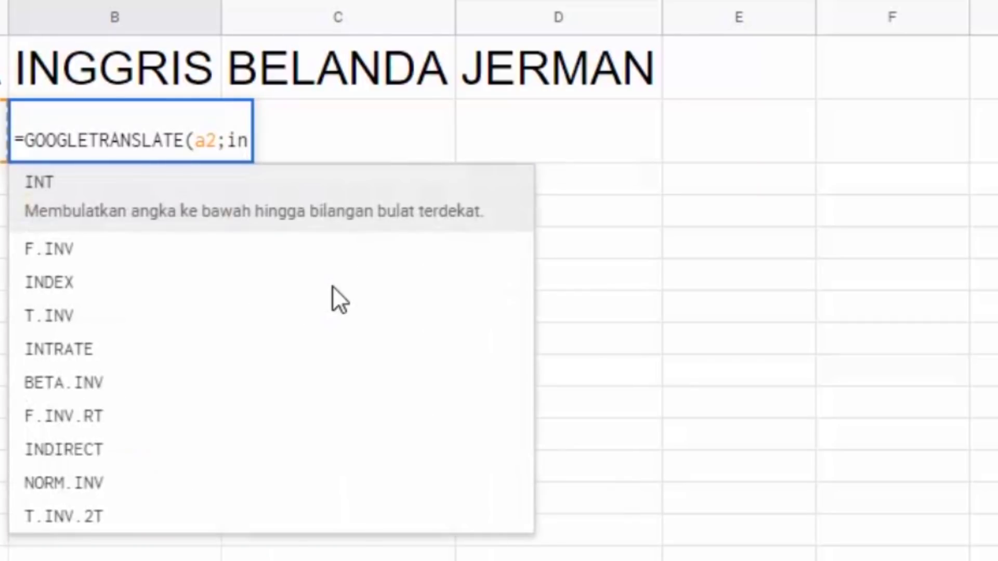
key(BackSpace)
key(BackSpace)
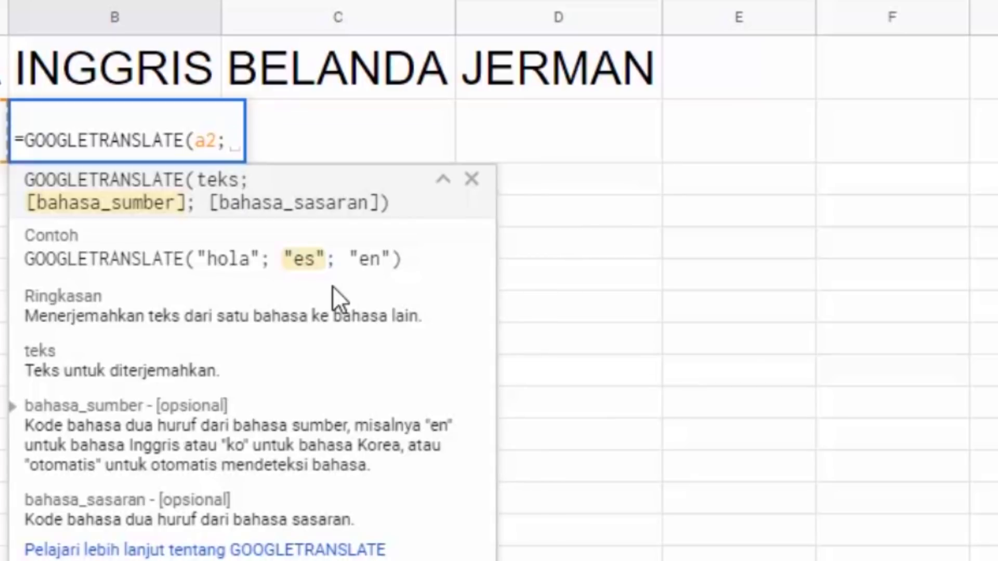
text("in)
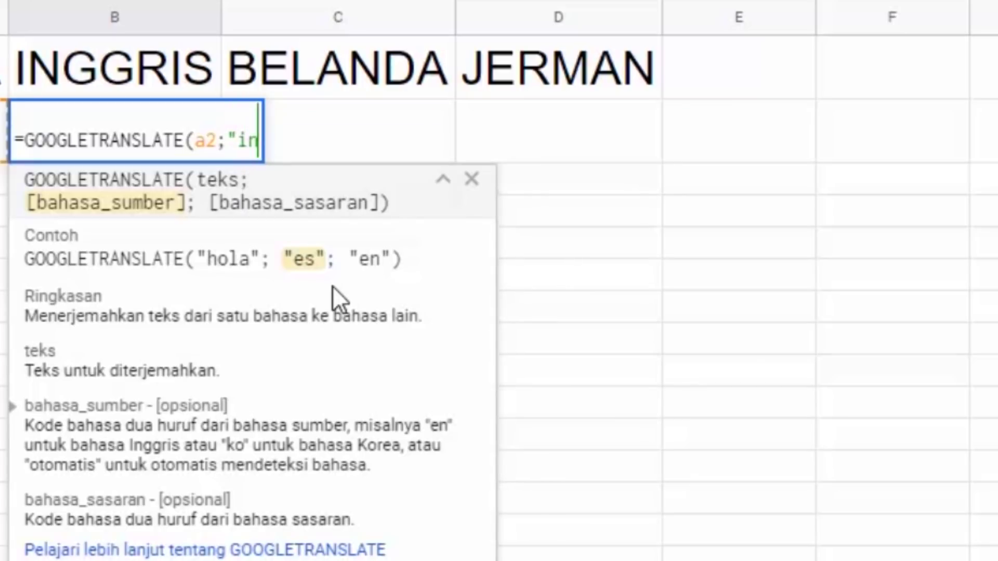
text(")
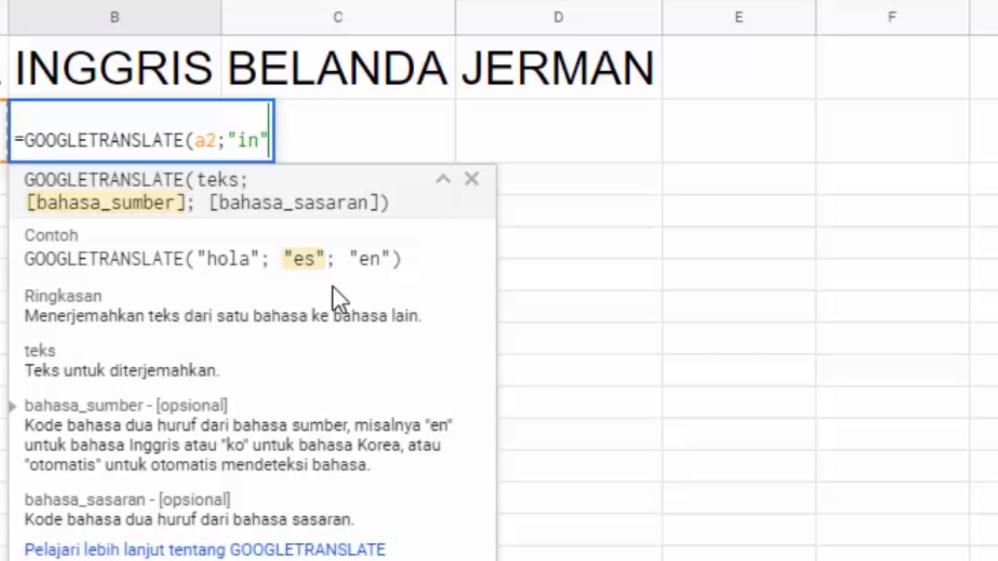
text(;"en")
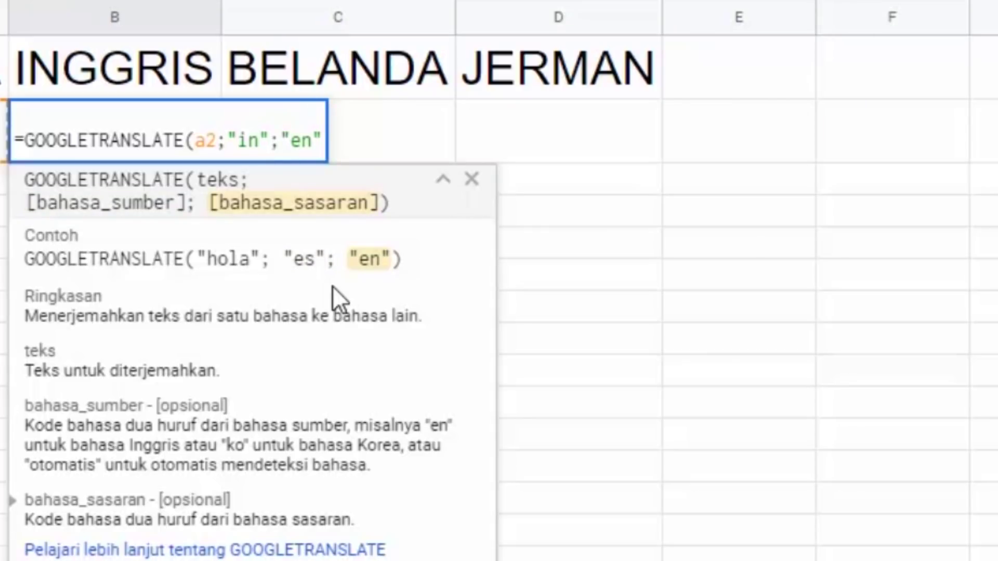
text())
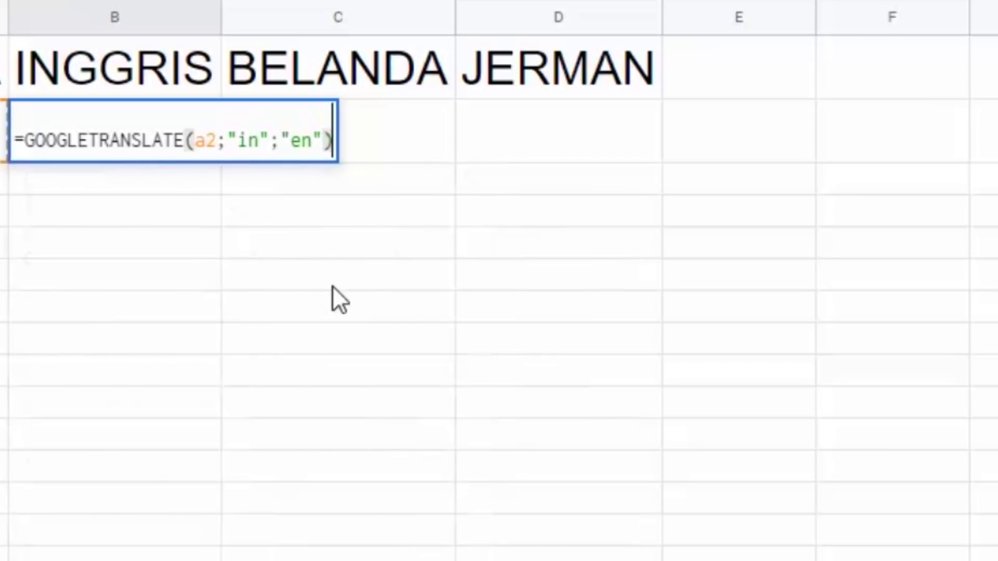
key(Return)
key(Up)
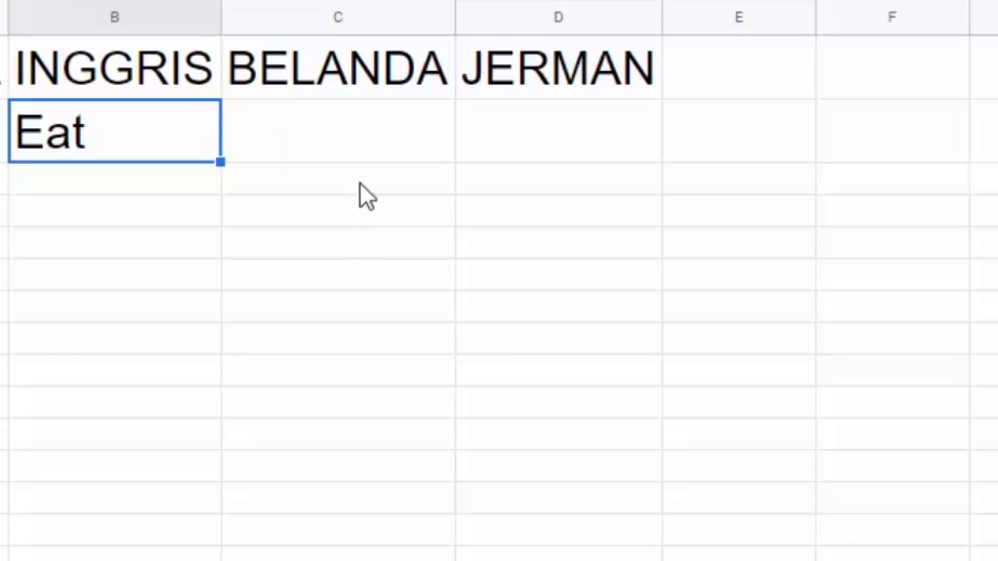
Step: Enter =GOOGLETRANSLATE(a2;"id";"nl") in C2 so it shows eten
click(343, 143)
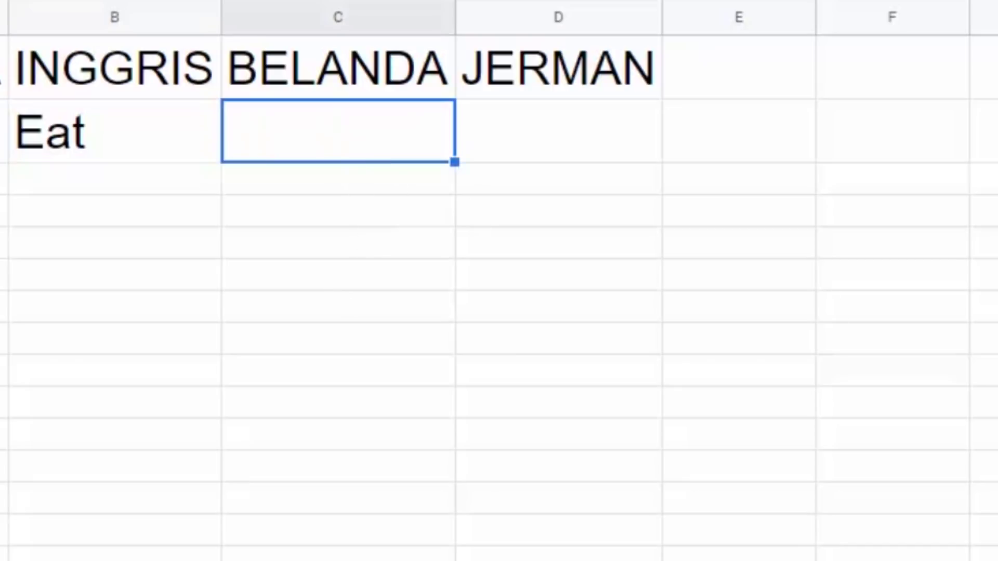
text(=)
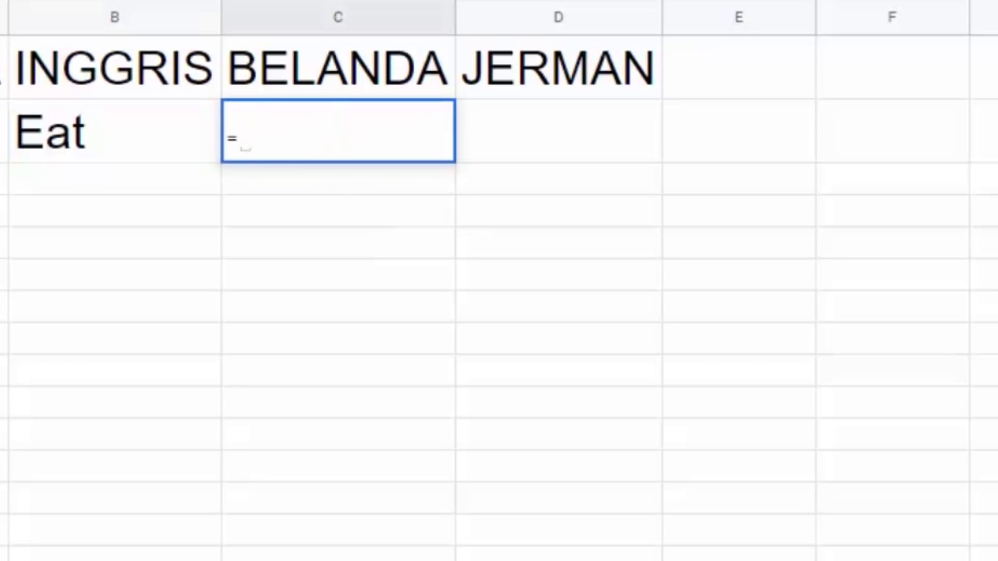
text(goo)
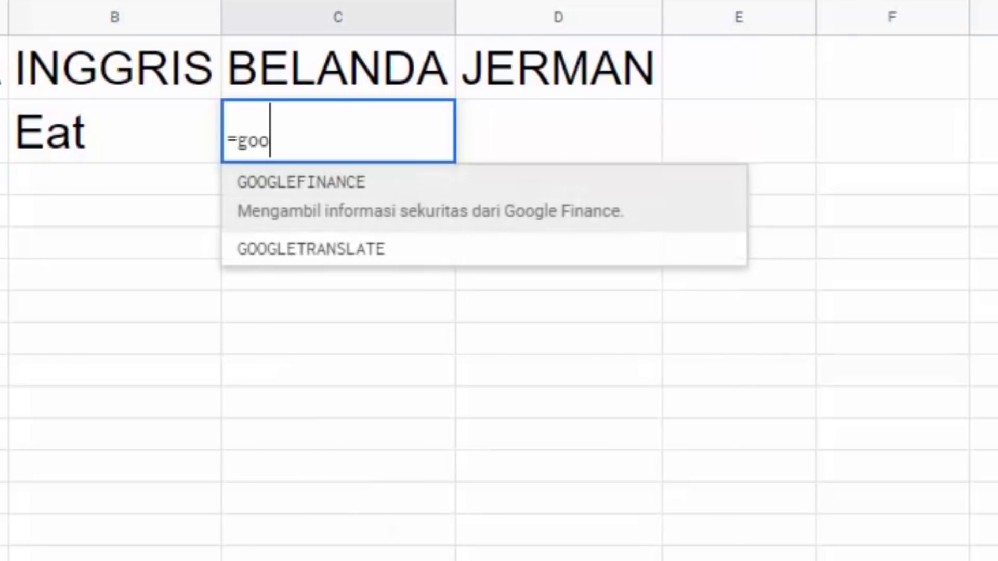
click(399, 258)
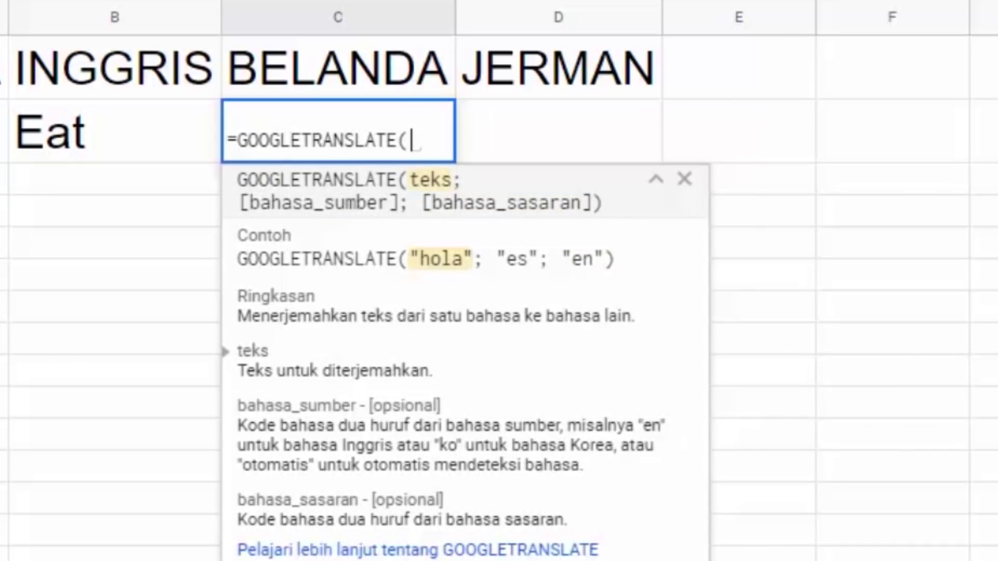
text(a2)
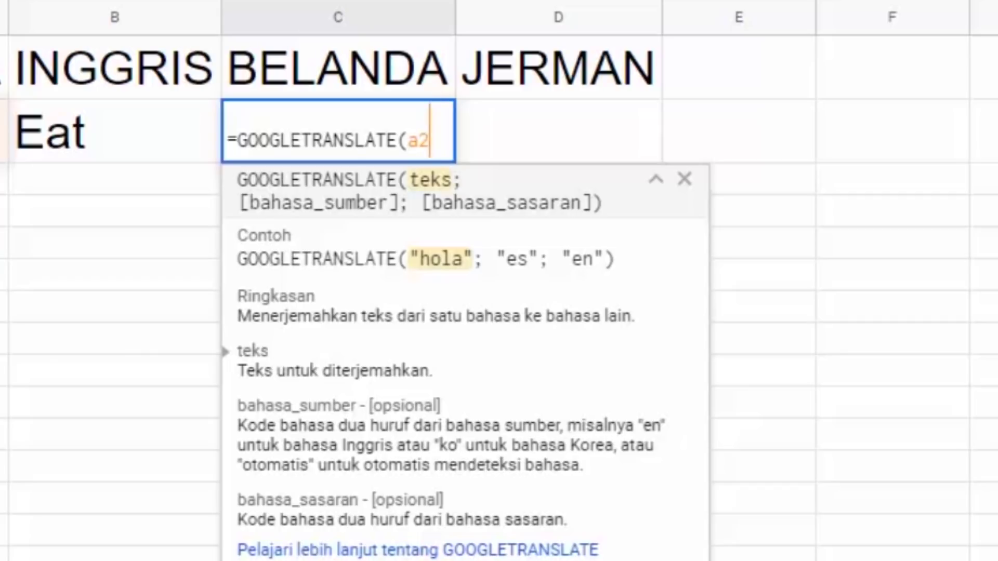
text(;)
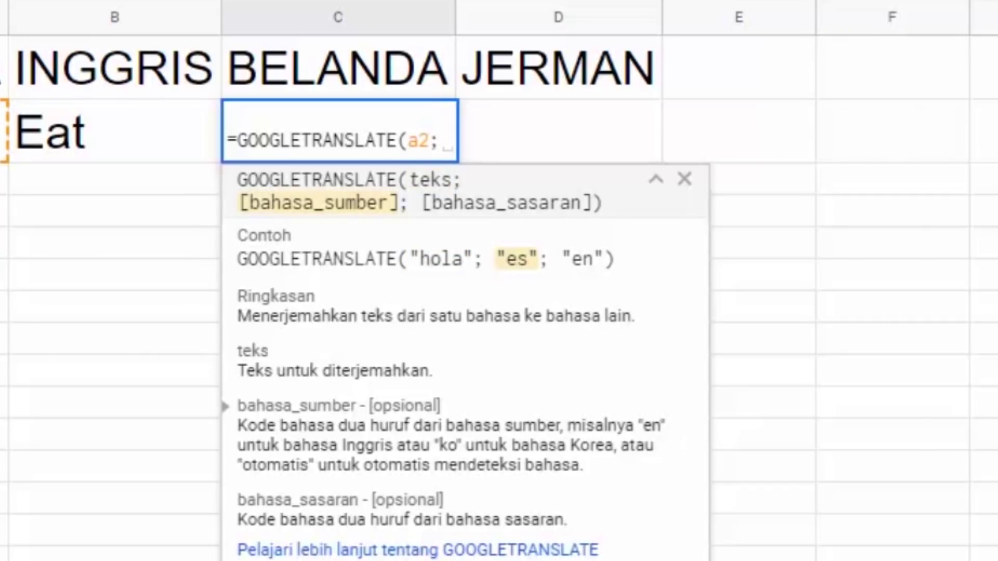
text(")
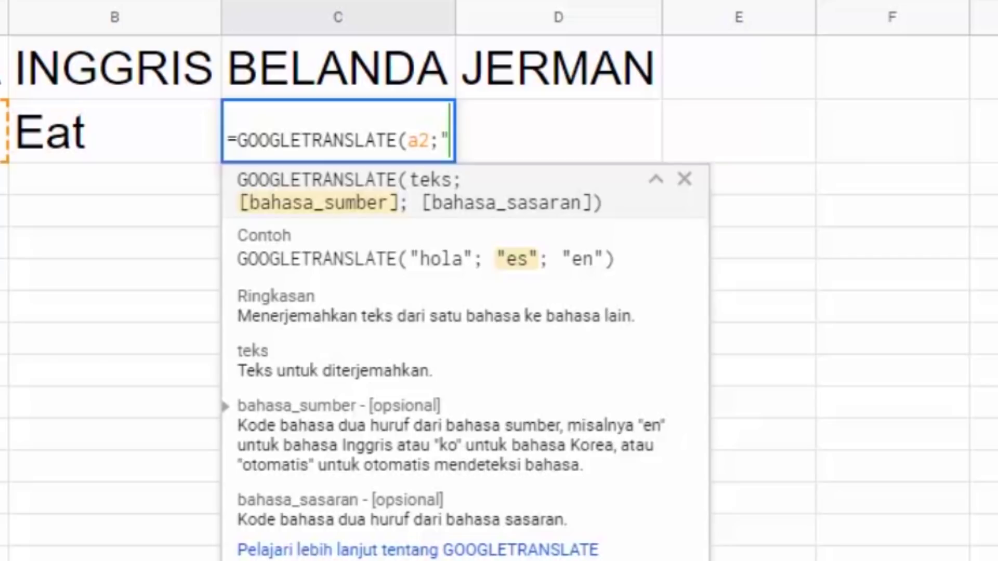
text(id)
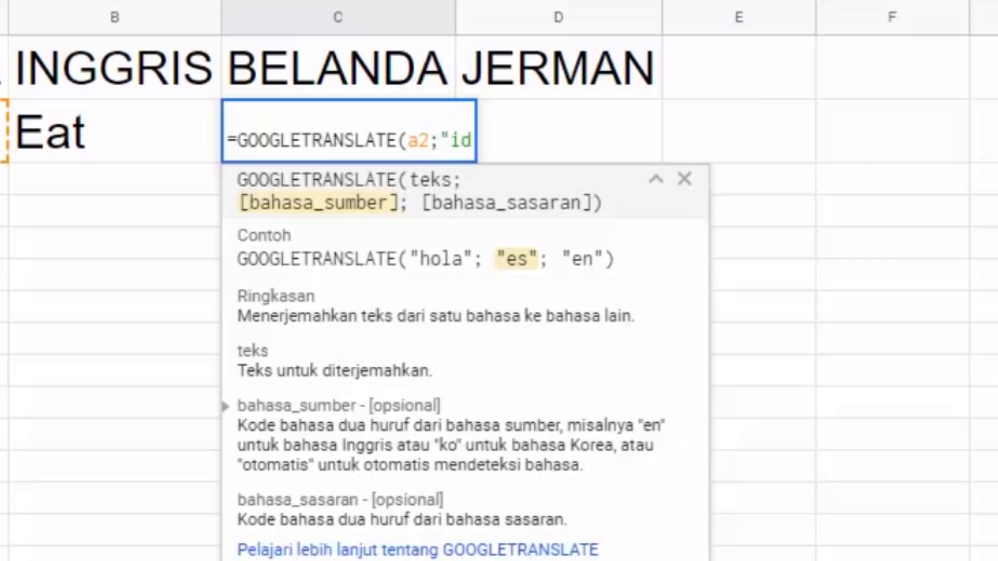
text(";)
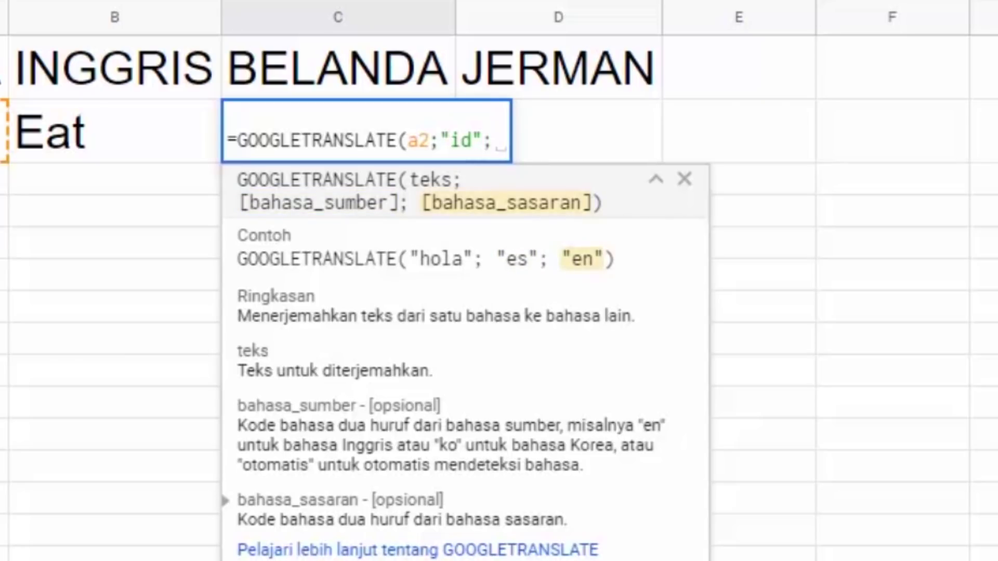
key(BackSpace)
text("nl"))
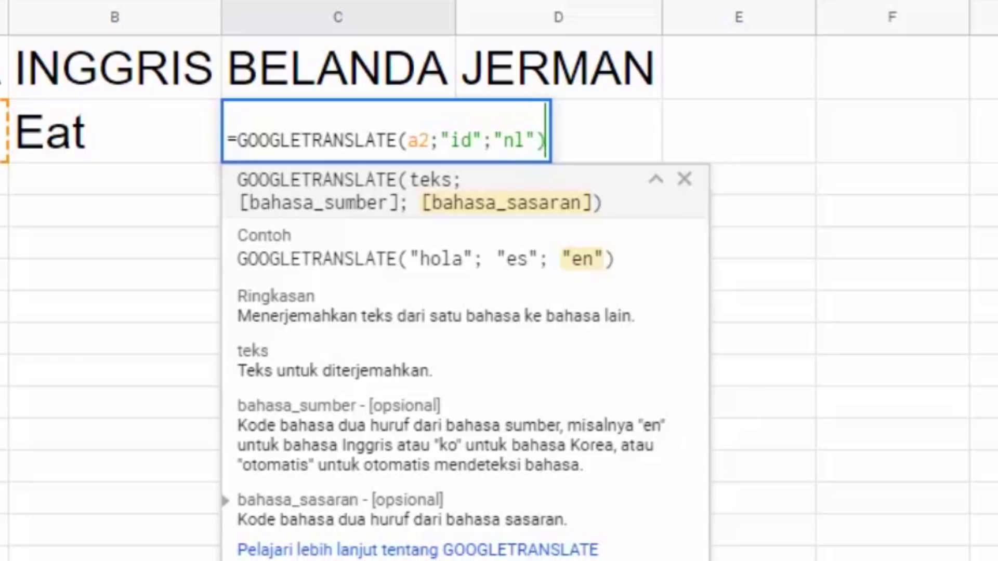
key(Return)
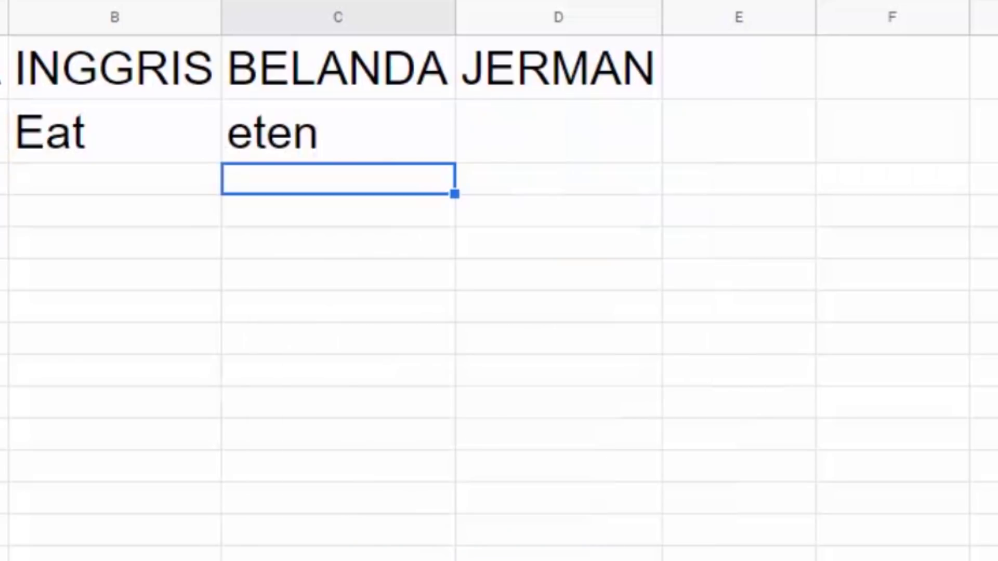
click(338, 131)
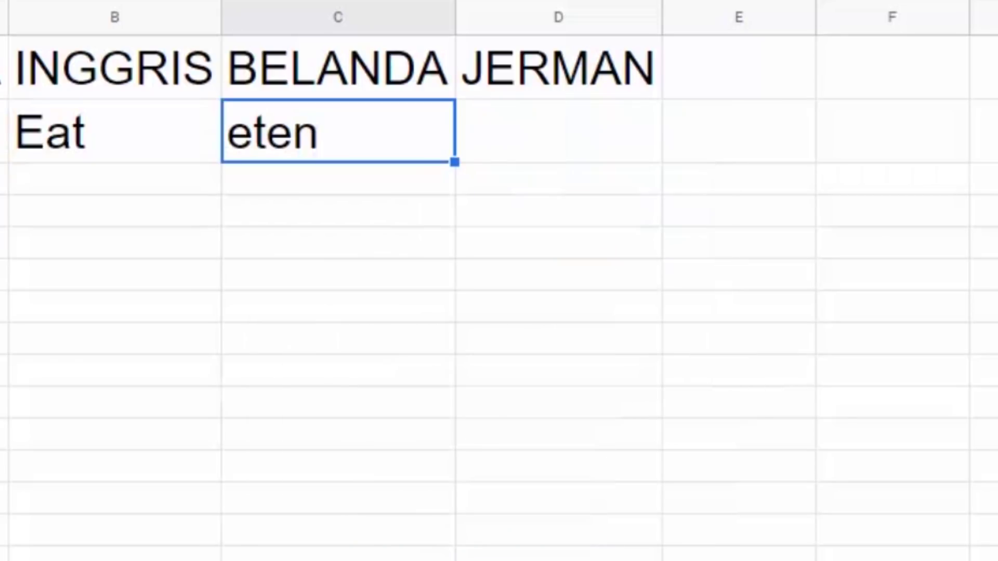
Step: Enter =GOOGLETRANSLATE(a2;"id";"de") in D2 for the German translation essen
click(559, 131)
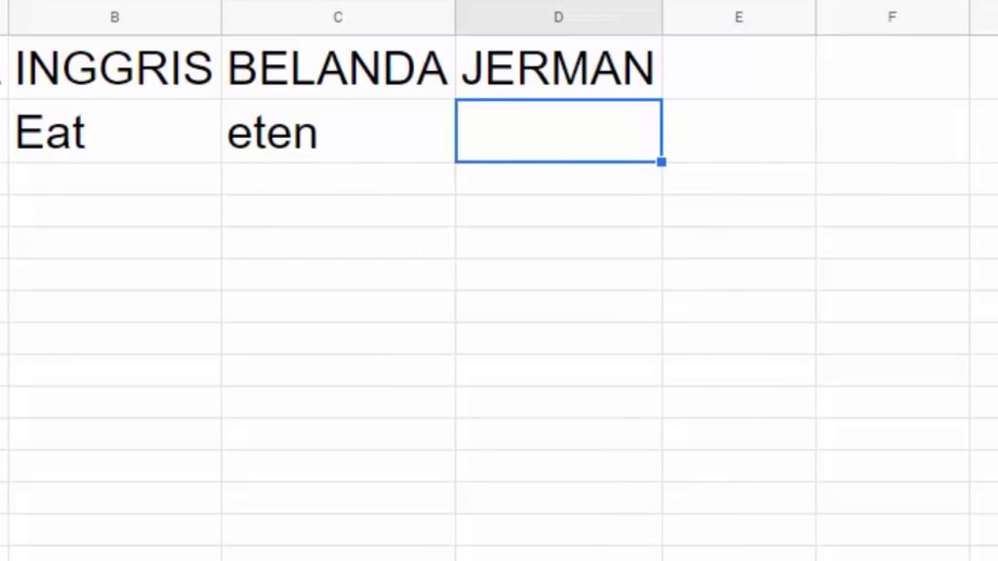
text(=)
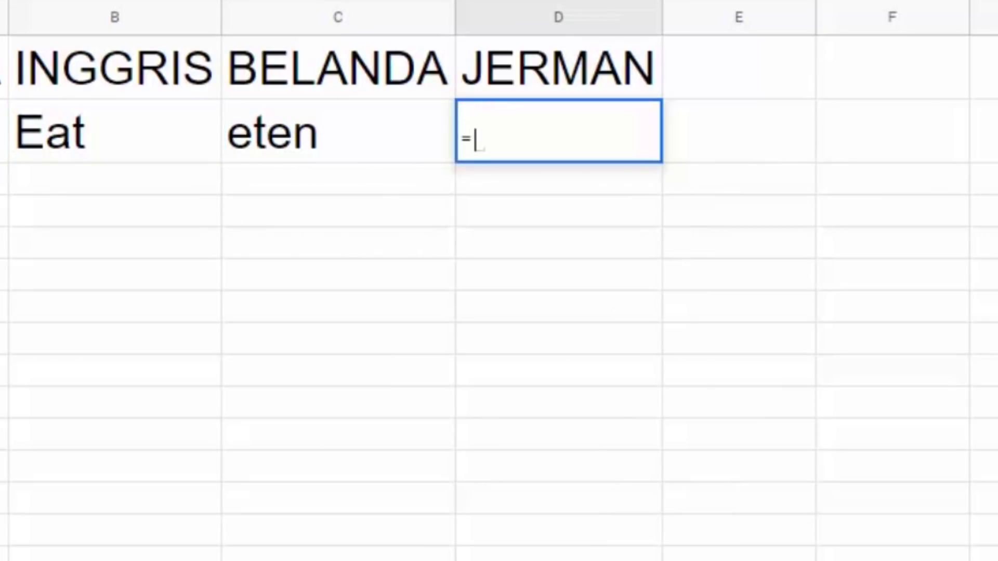
text(g)
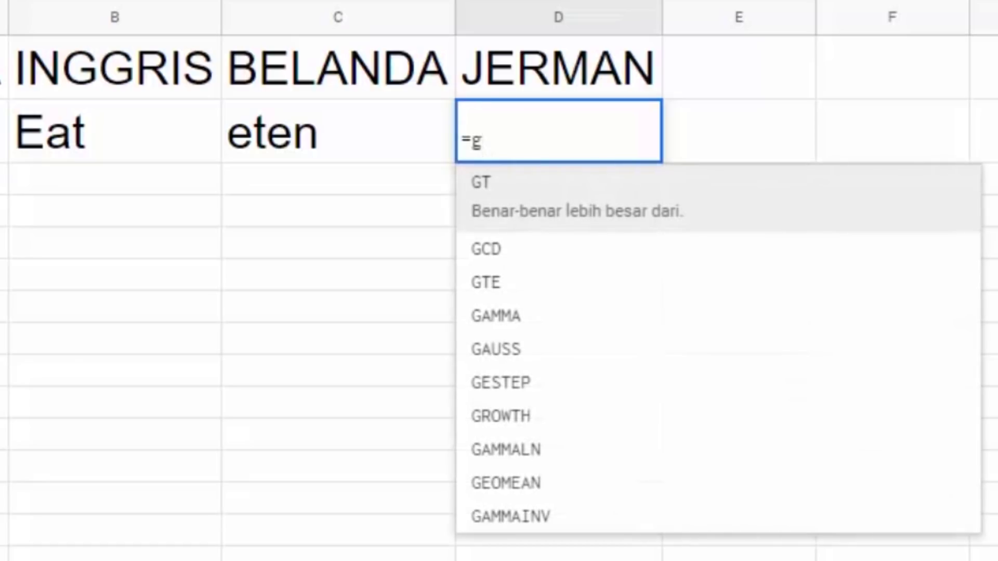
text(oo)
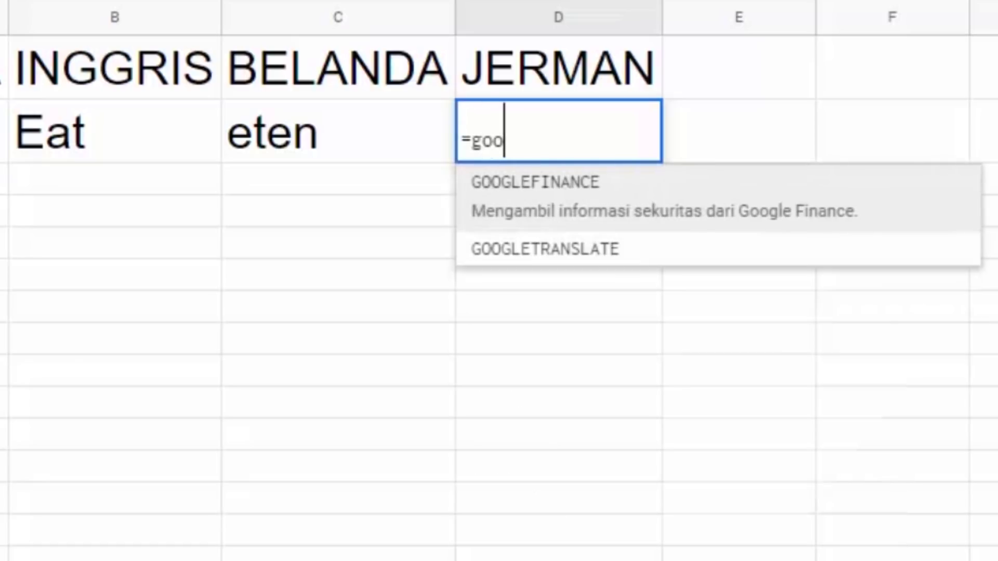
key(Down)
key(Tab)
text(a2)
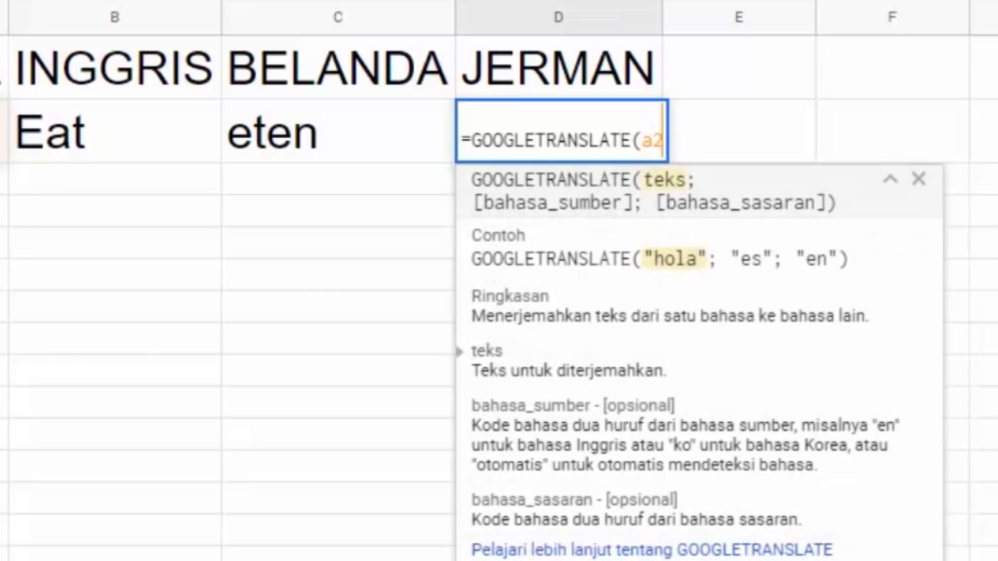
text(;)
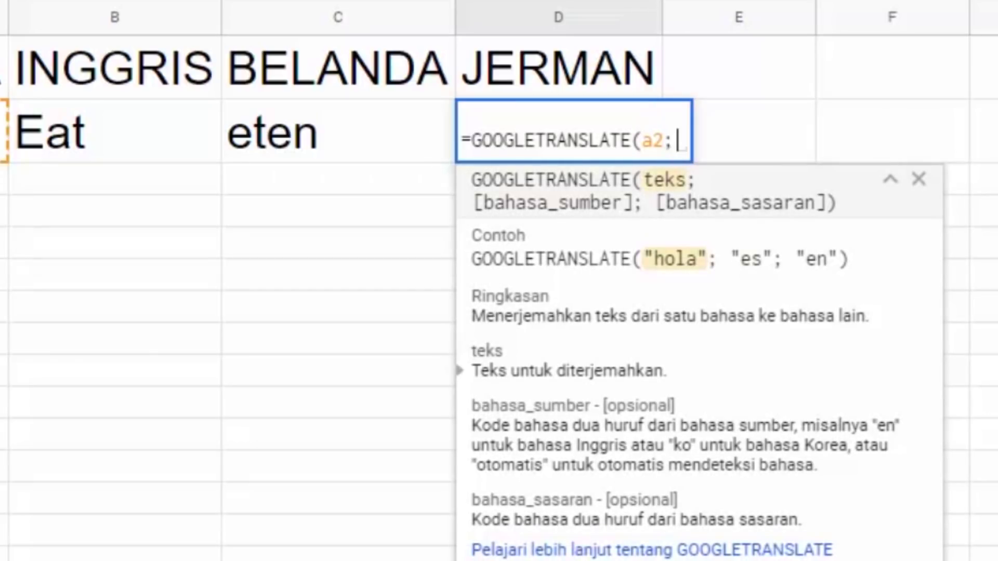
text("id";d)
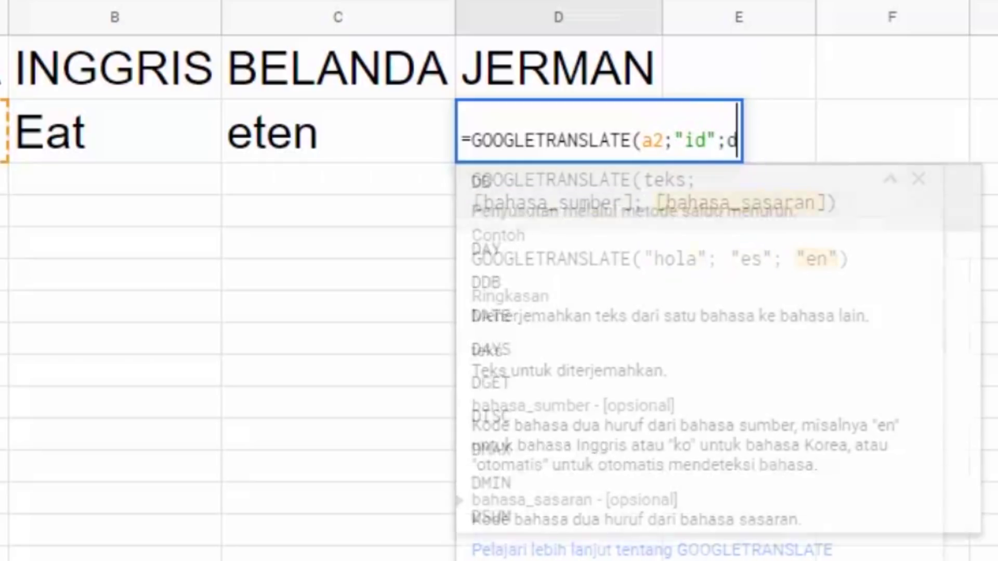
text(e)
key(BackSpace)
key(BackSpace)
text("de"))
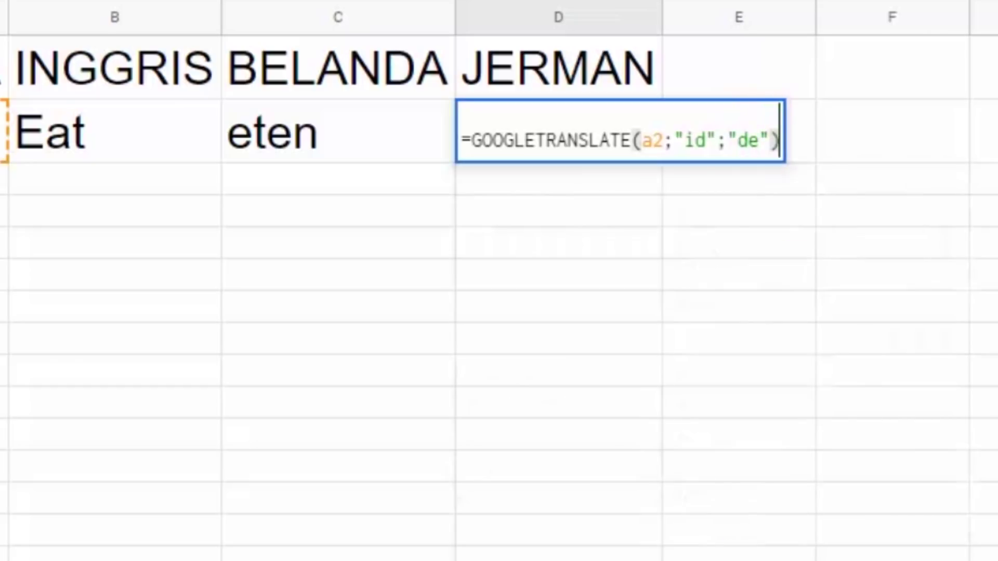
key(Return)
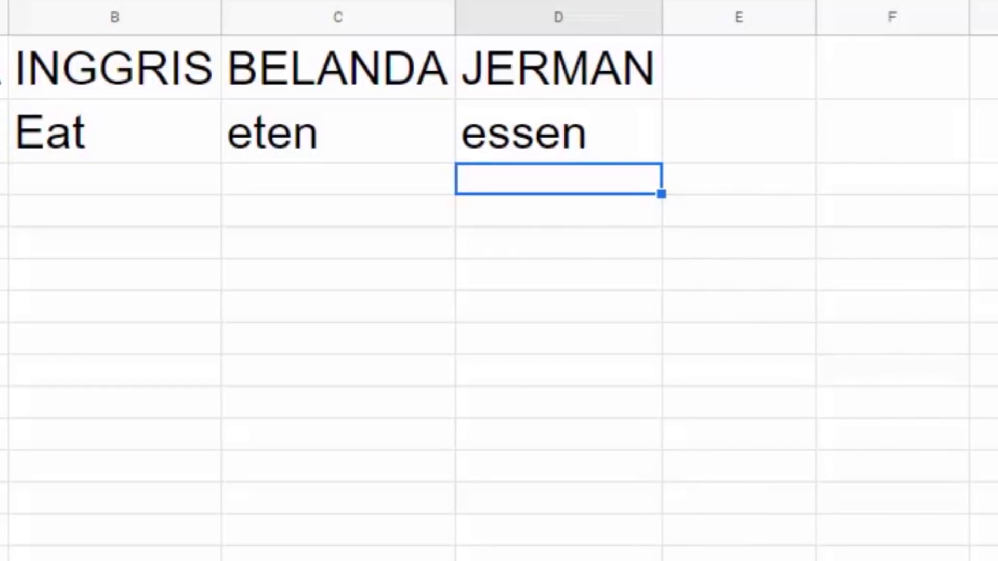